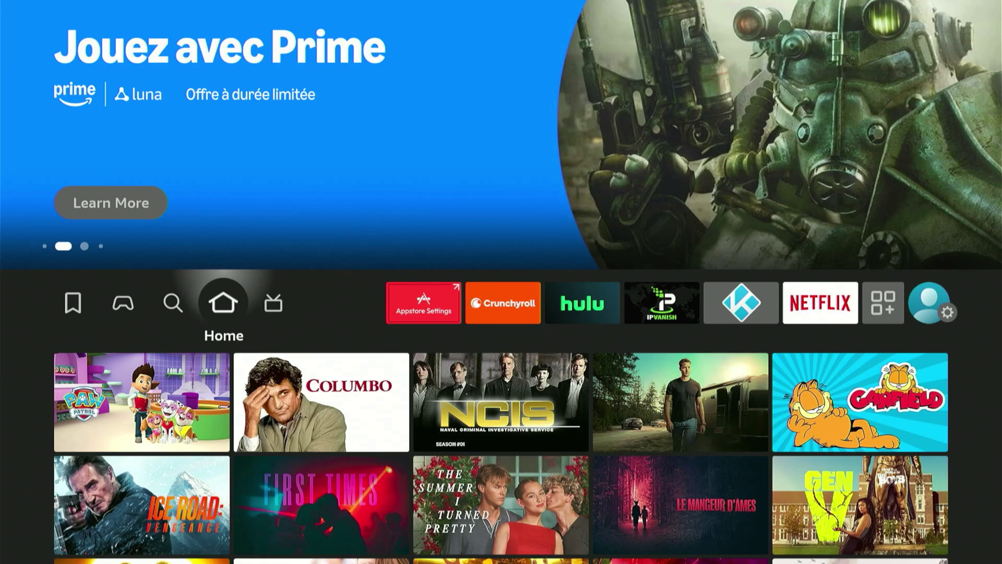
# - Go to the Find search page and activate the search field's on-screen keyboard
pyautogui.press('Right')
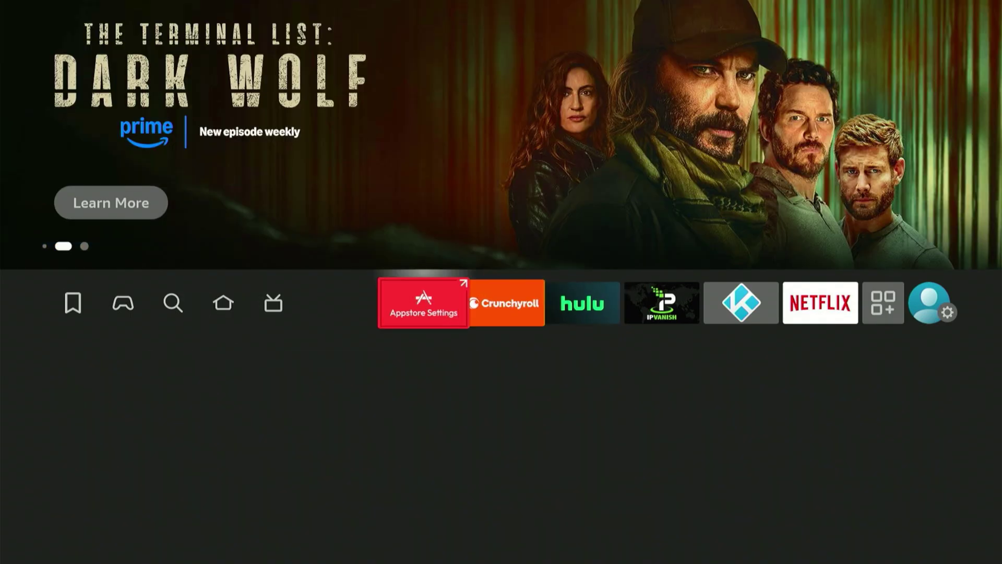
pyautogui.press('Left')
pyautogui.press('Left')
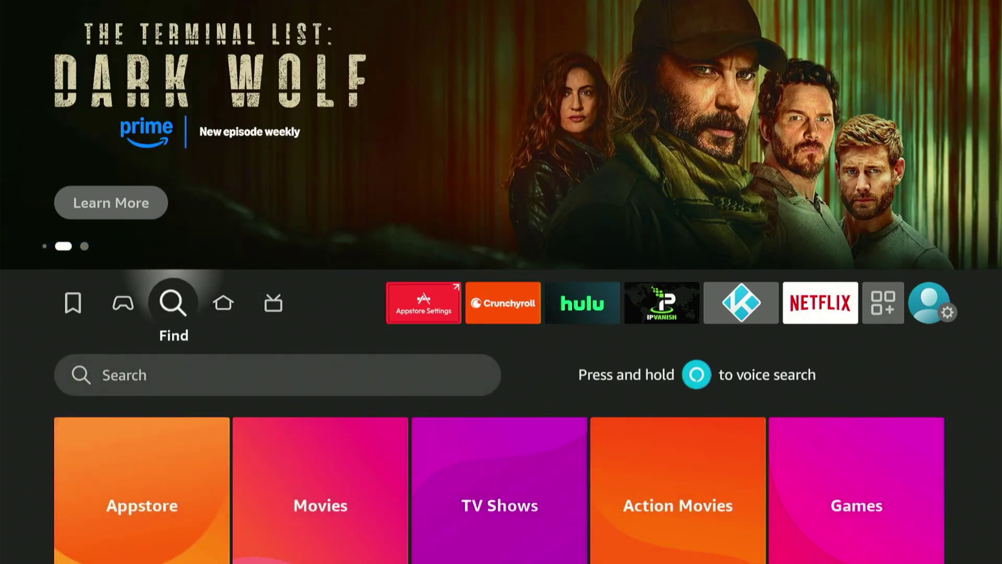
pyautogui.press('Down')
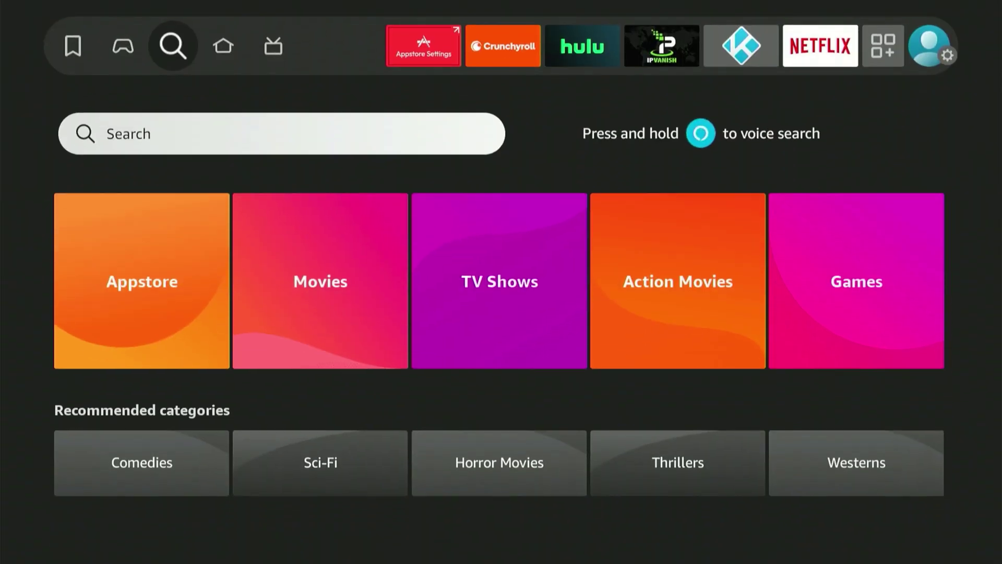
pyautogui.press('Return')
# - Spell 'dow' on the on-screen keyboard and pick the 'Downloader' suggestion
pyautogui.press('Right')
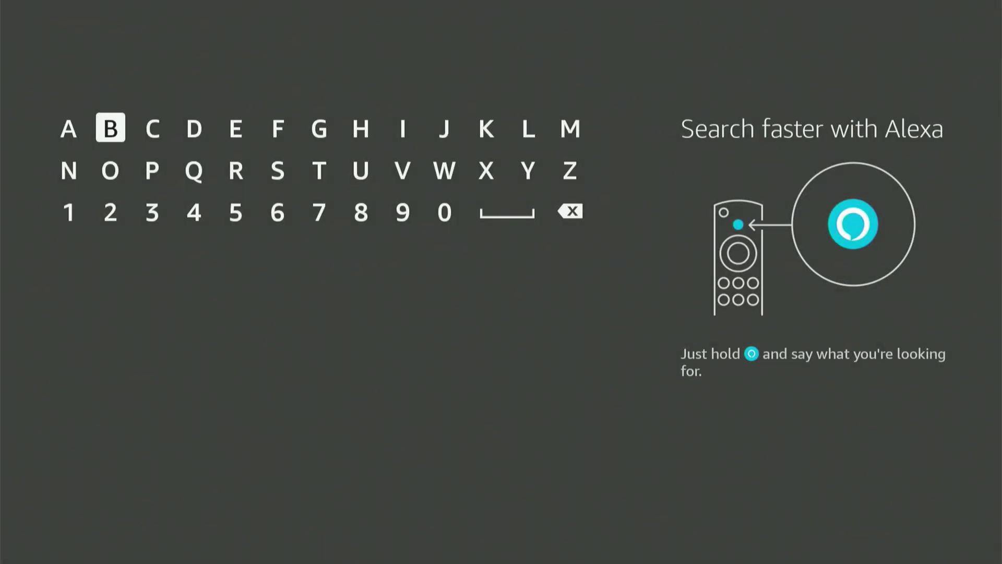
pyautogui.press('Right')
pyautogui.press('Right')
pyautogui.press('Return')
pyautogui.press('Down')
pyautogui.press('Down')
pyautogui.press('Left')
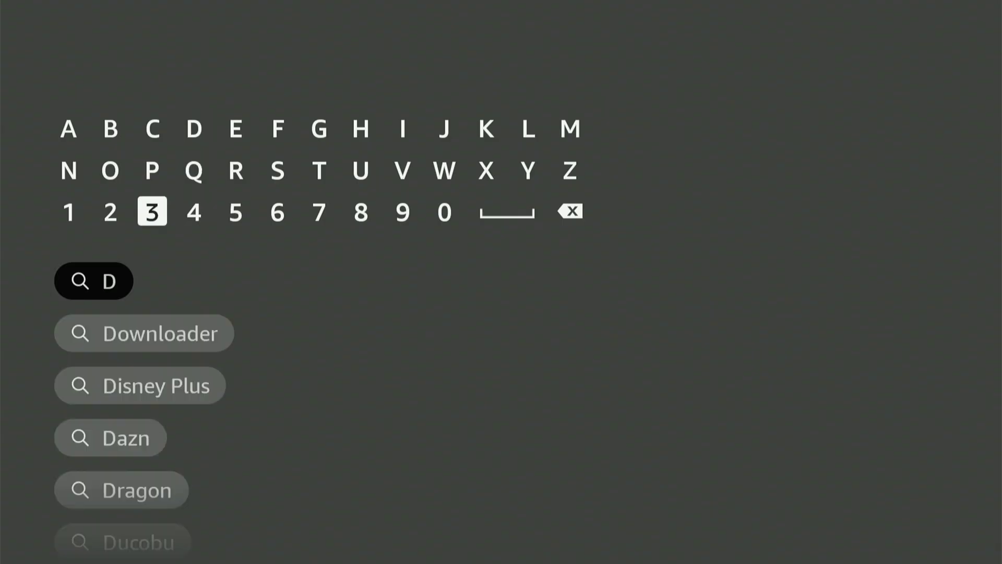
pyautogui.press('Up')
pyautogui.press('Left')
pyautogui.press('Return')
pyautogui.press('Right')
pyautogui.press('Right')
pyautogui.press('Right')
pyautogui.press('Right')
pyautogui.press('Right')
pyautogui.press('Right')
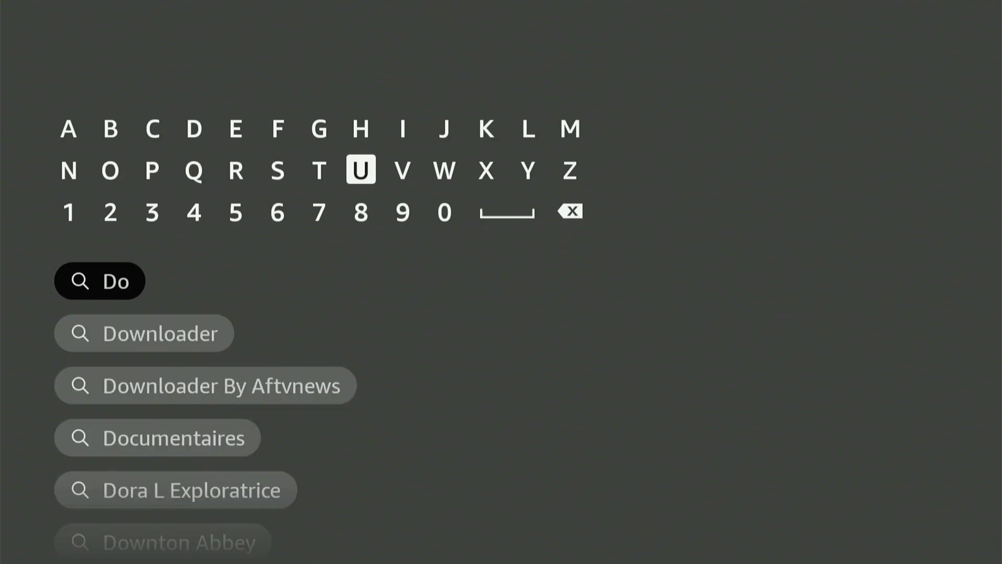
pyautogui.press('Return')
pyautogui.press('Left')
pyautogui.press('Left')
pyautogui.press('Left')
pyautogui.press('Left')
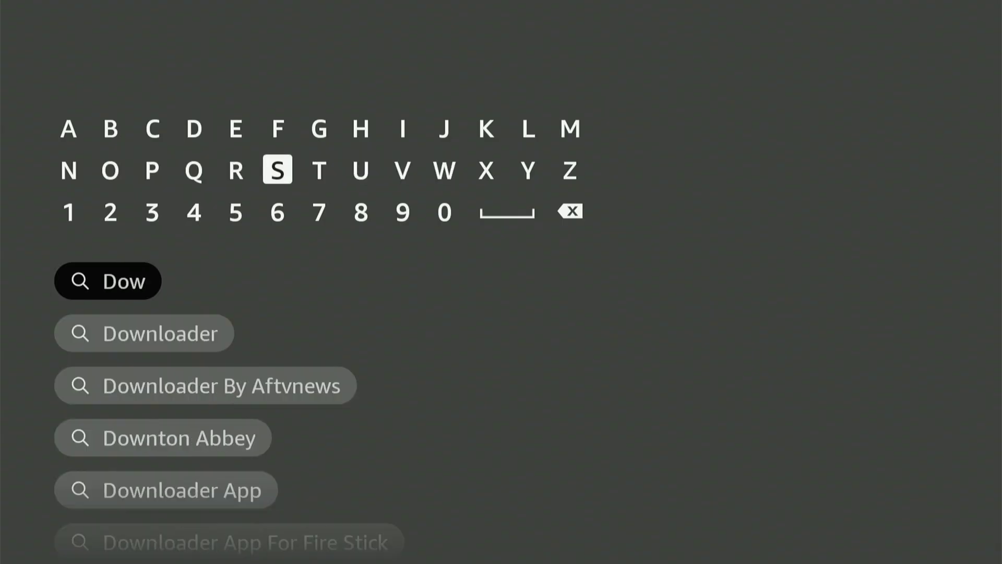
pyautogui.press('Down')
pyautogui.press('Down')
pyautogui.press('Down')
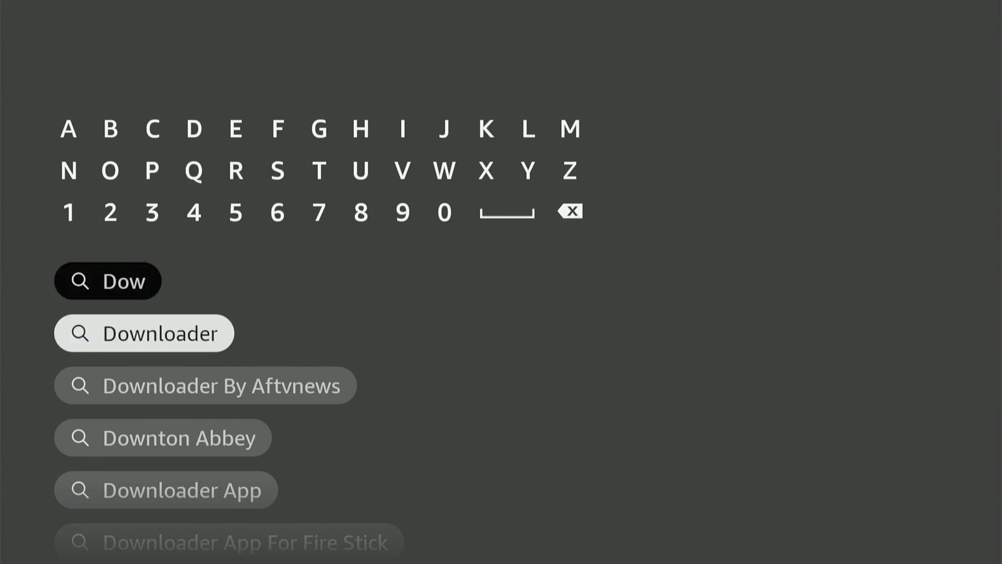
pyautogui.press('Return')
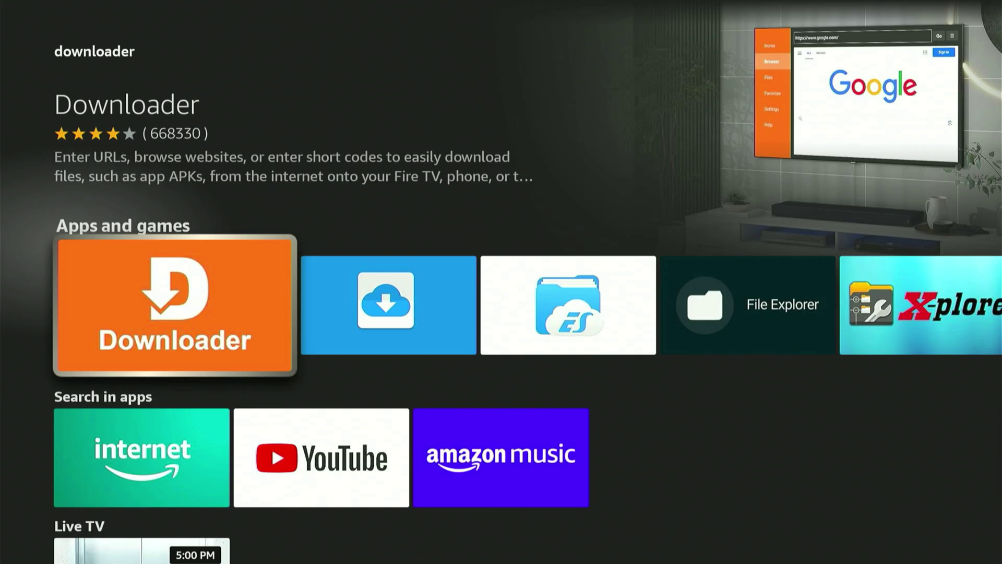
# - Open the Downloader app's page and queue it for download
pyautogui.press('Return')
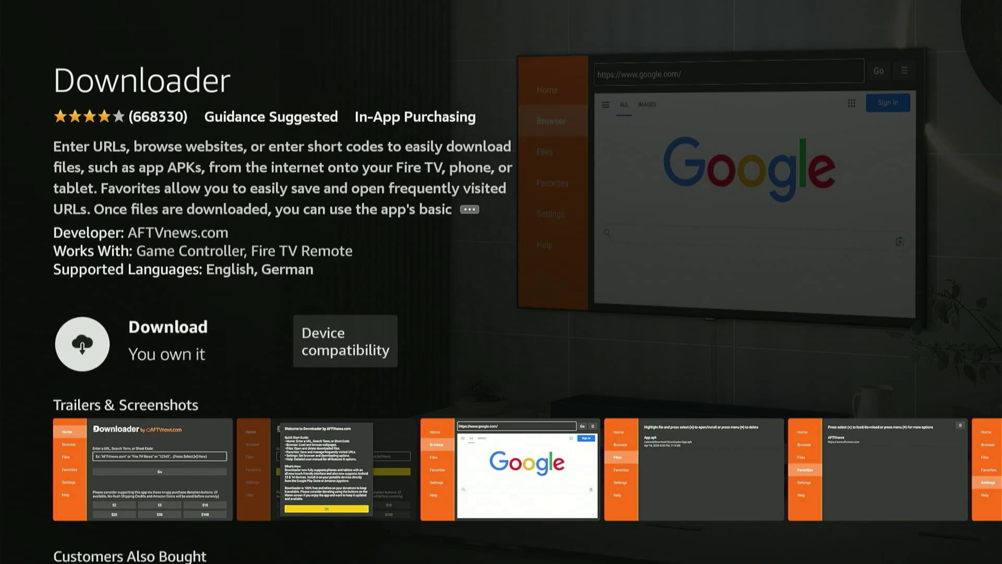
pyautogui.press('Return')
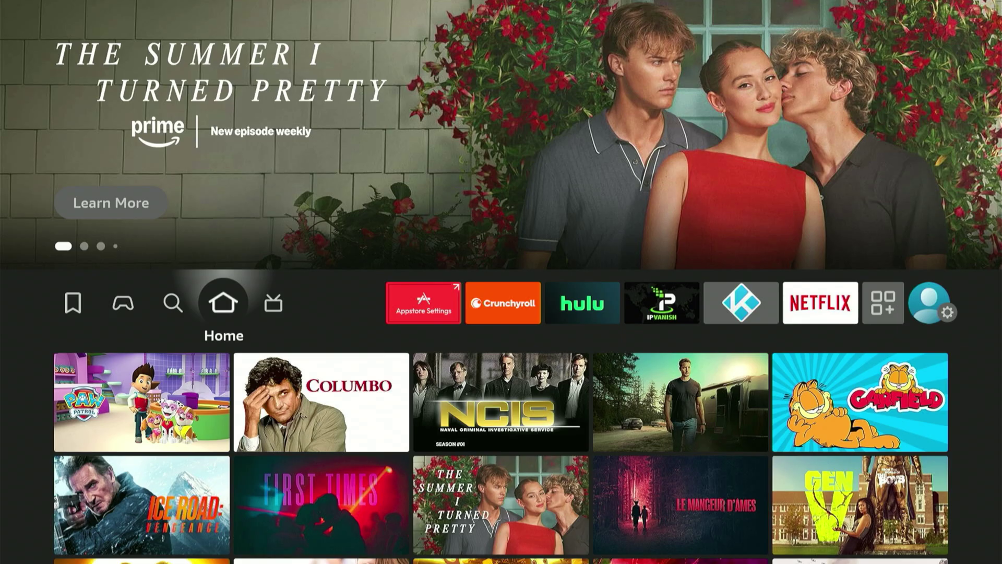
# - Move along the home row to the settings gear and enter the settings tiles
pyautogui.press('Right')
pyautogui.press('Right')
pyautogui.press('Right')
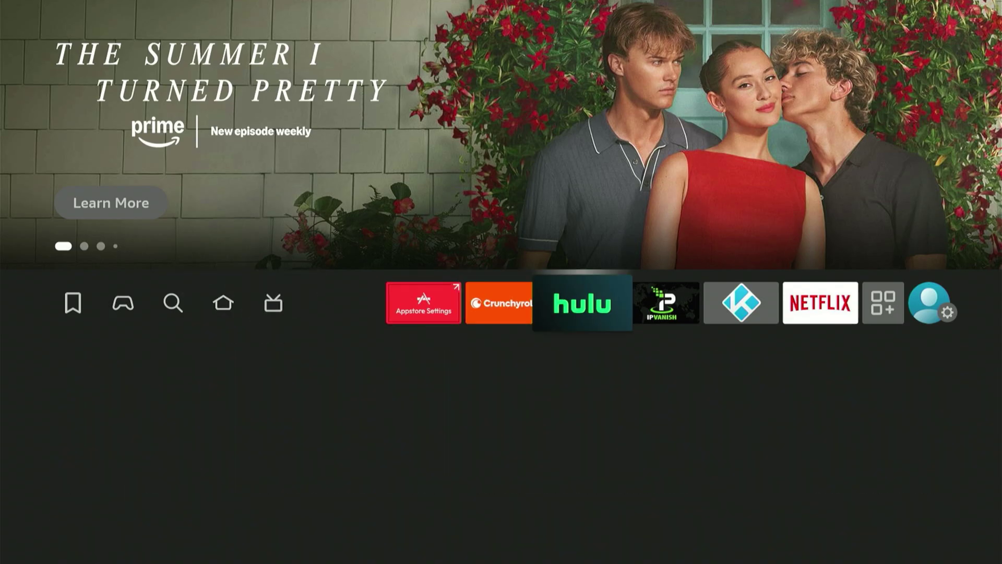
pyautogui.press('Right')
pyautogui.press('Right')
pyautogui.press('Right')
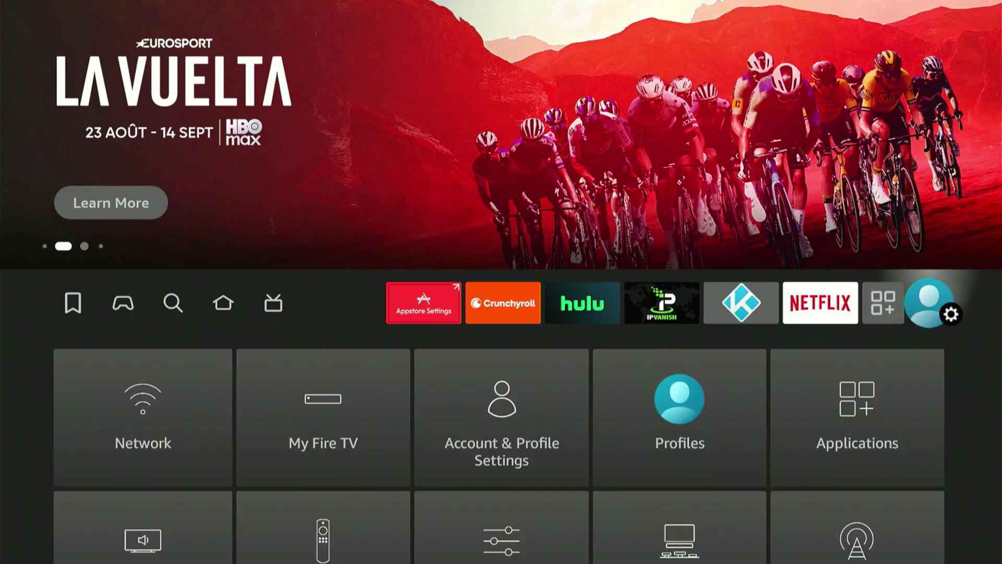
pyautogui.press('Down')
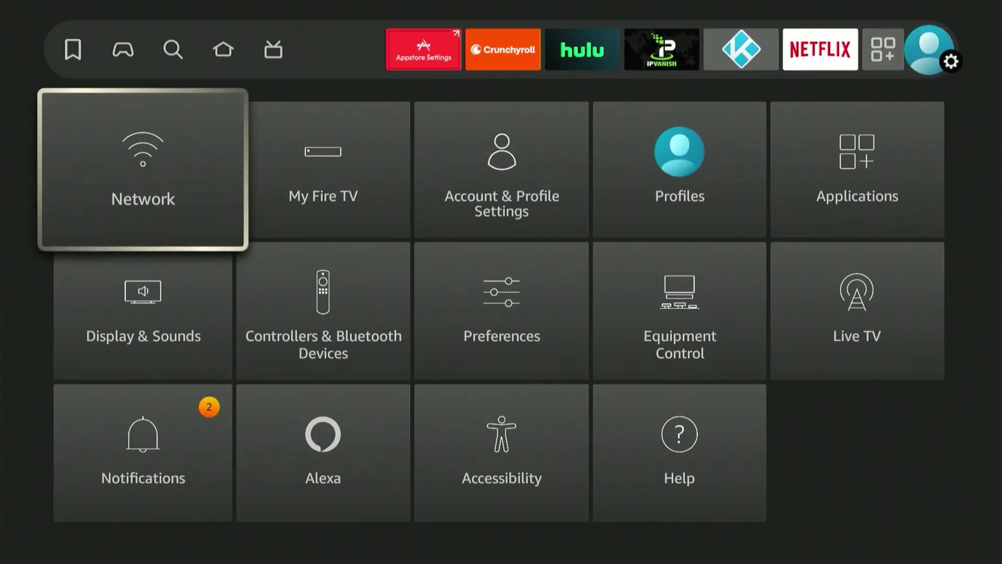
# - Browse the settings tiles and open My Fire TV
pyautogui.press('Down')
pyautogui.press('Right')
pyautogui.press('Right')
pyautogui.press('Right')
pyautogui.press('Right')
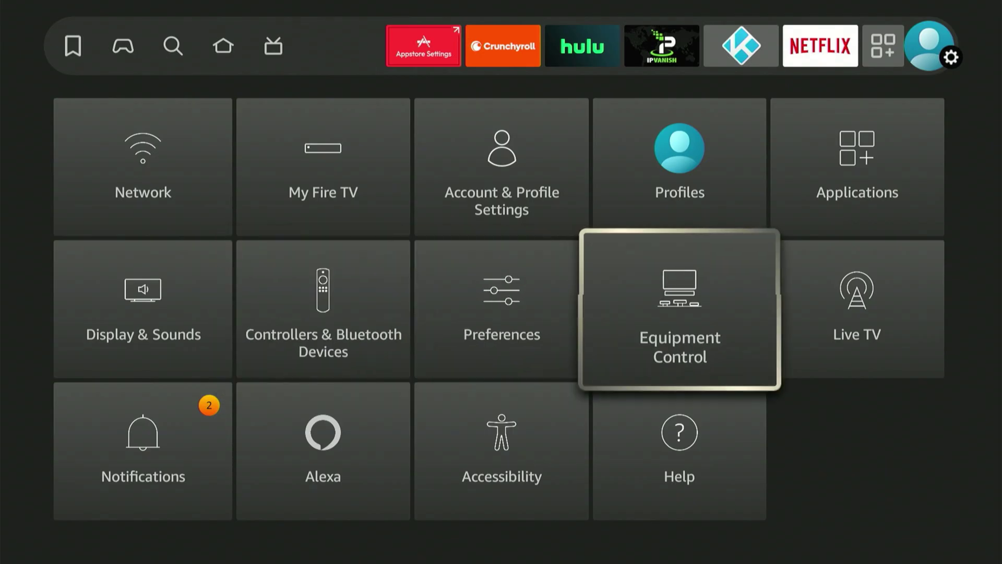
pyautogui.press('Up')
pyautogui.press('Left')
pyautogui.press('Down')
pyautogui.press('Down')
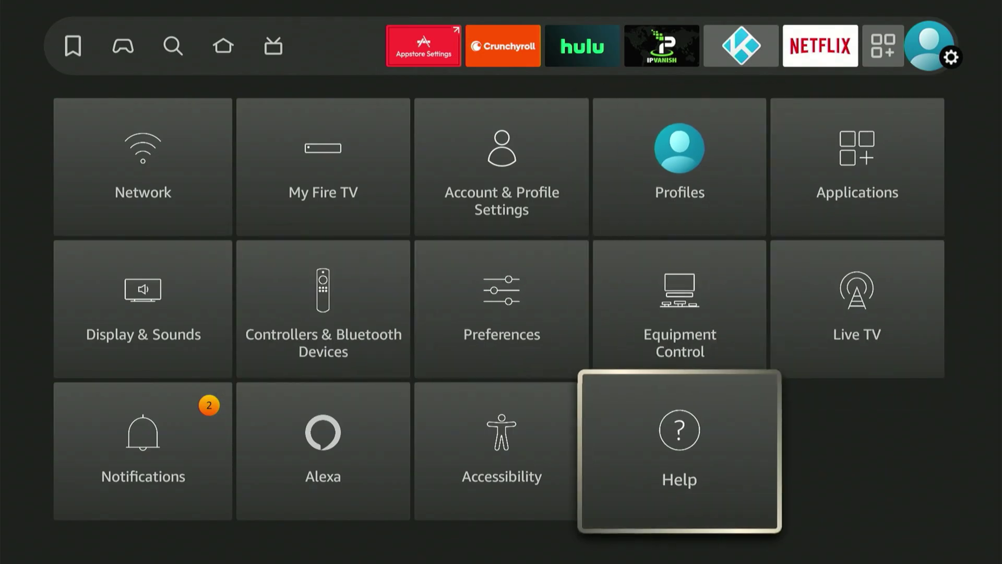
pyautogui.press('Left')
pyautogui.press('Up')
pyautogui.press('Right')
pyautogui.press('Left')
pyautogui.press('Left')
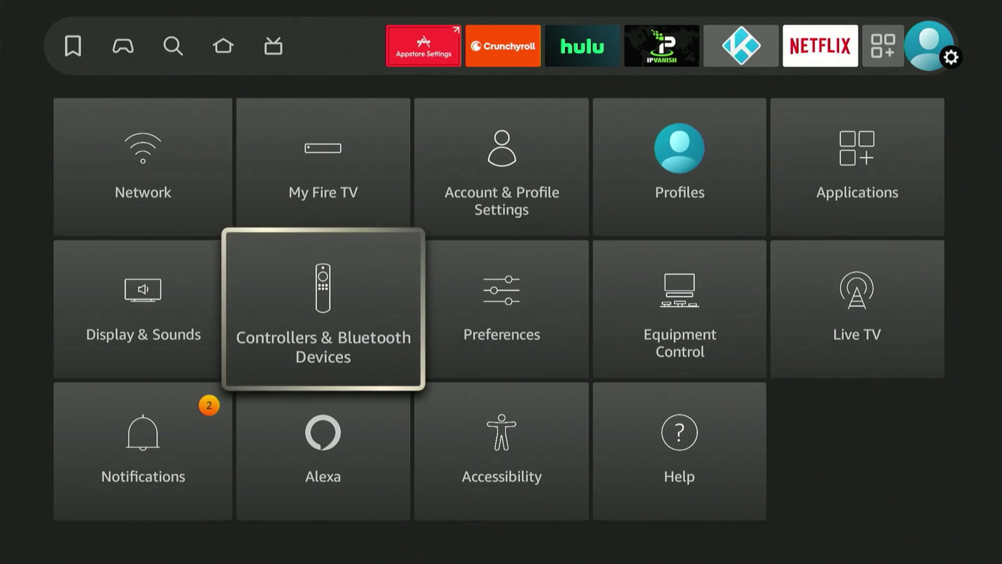
pyautogui.press('Down')
pyautogui.press('Left')
pyautogui.press('Up')
pyautogui.press('Up')
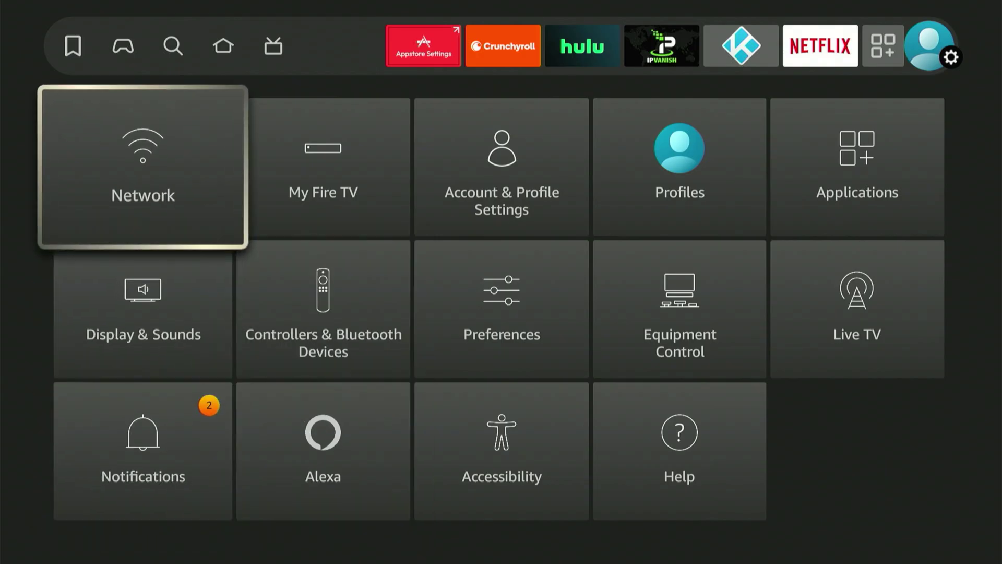
pyautogui.press('Right')
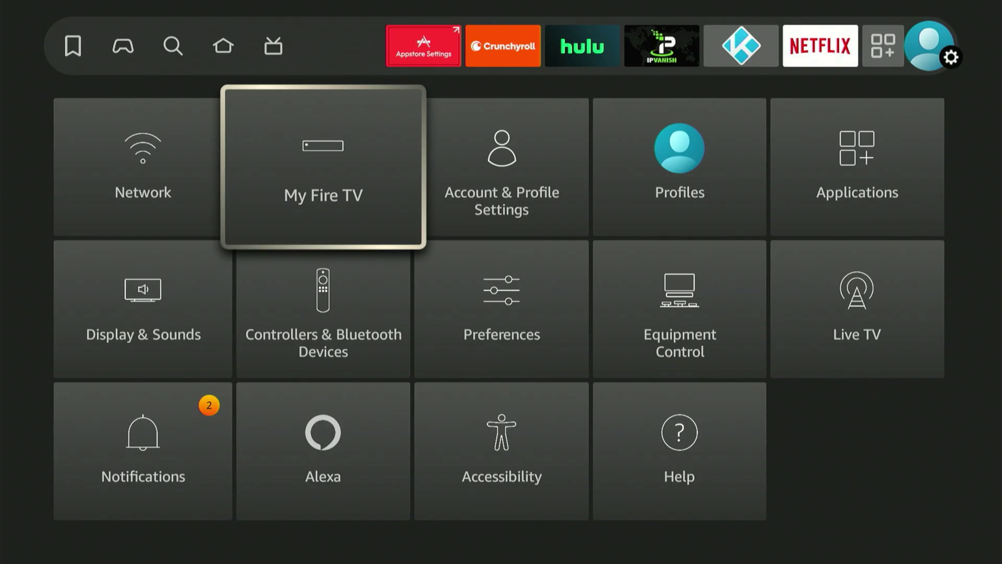
pyautogui.press('Return')
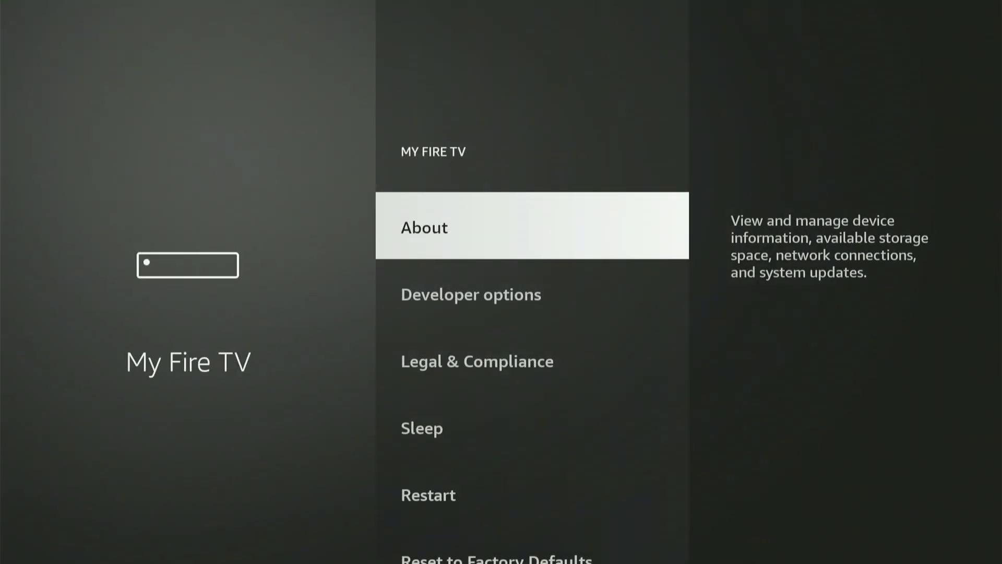
# - Open About and press Fire TV repeatedly until it reports developer mode is already on
pyautogui.press('Down')
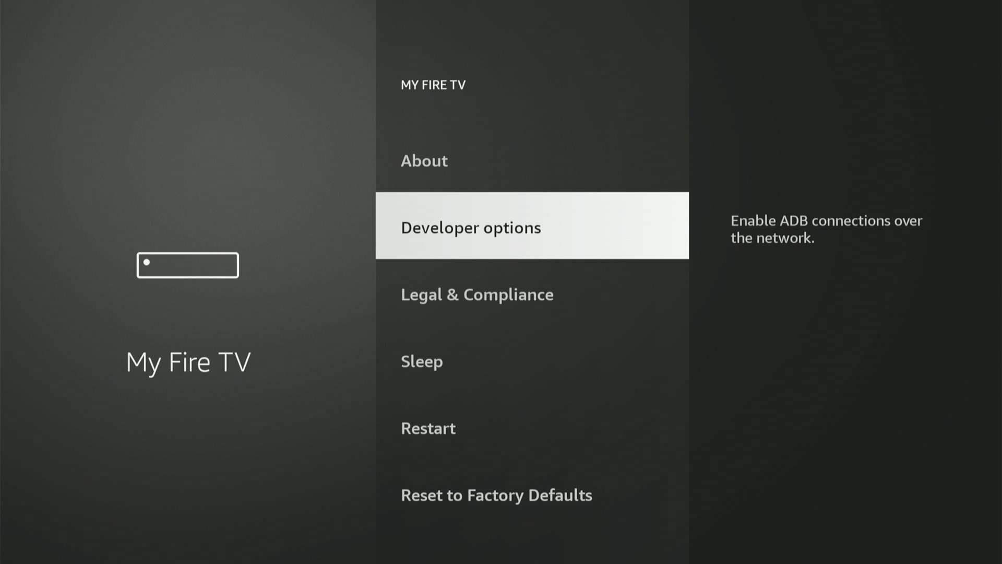
pyautogui.press('Up')
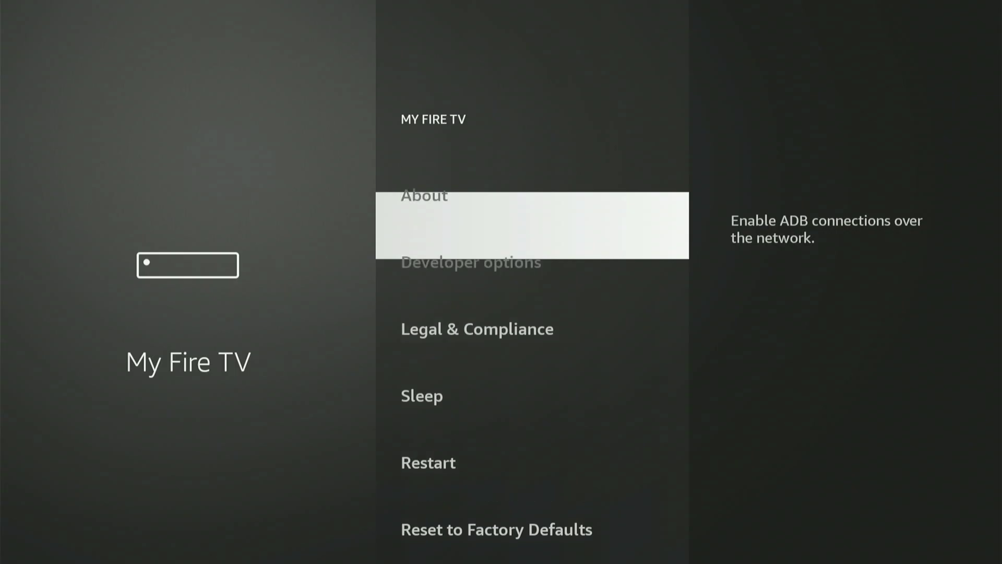
pyautogui.press('Return')
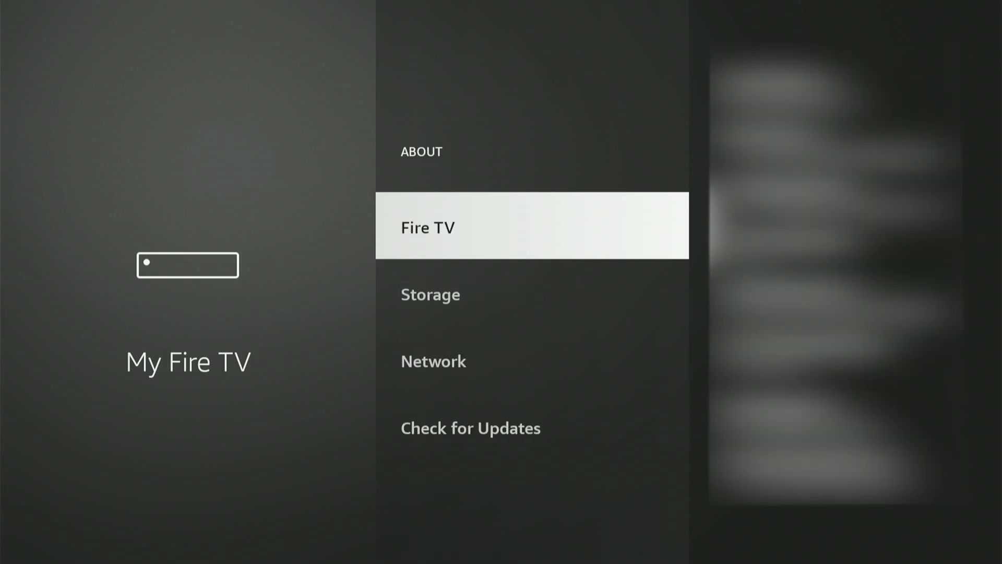
pyautogui.press('Return')
pyautogui.press('Return')
pyautogui.press('Return')
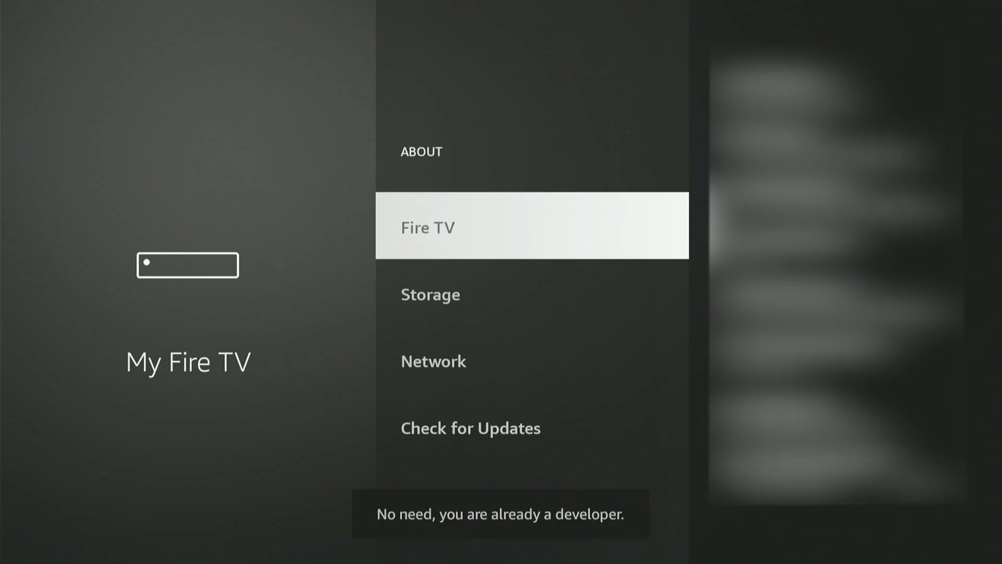
pyautogui.press('Return')
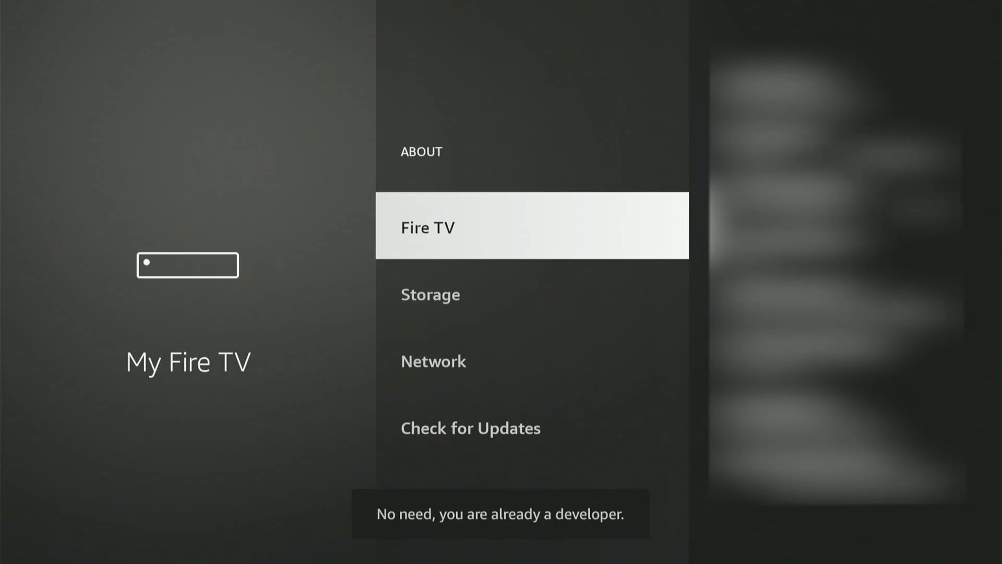
pyautogui.press('Return')
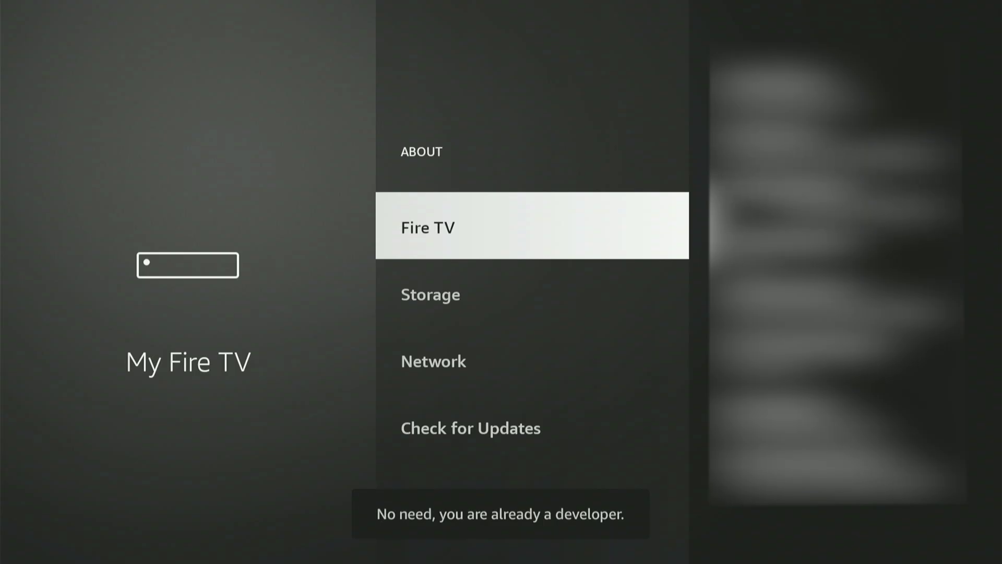
pyautogui.press('Escape')
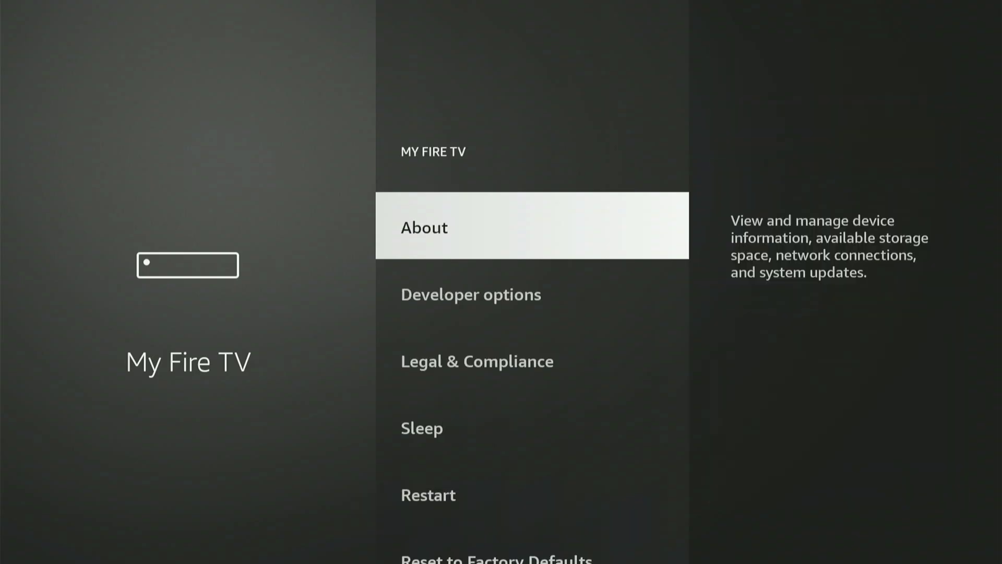
pyautogui.press('Down')
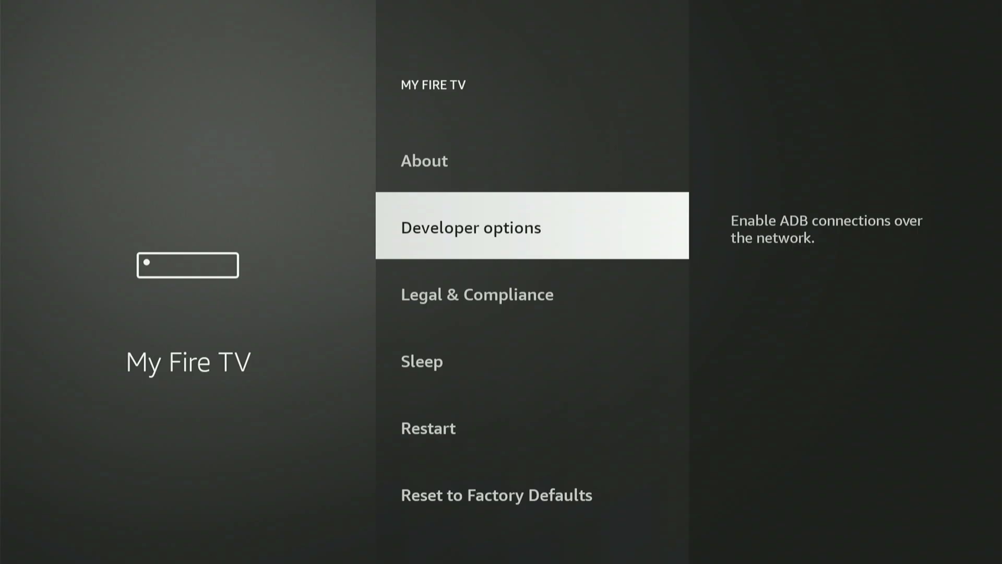
# - In Developer options > Install unknown apps, switch Downloader from OFF to ON
pyautogui.press('Return')
pyautogui.press('Return')
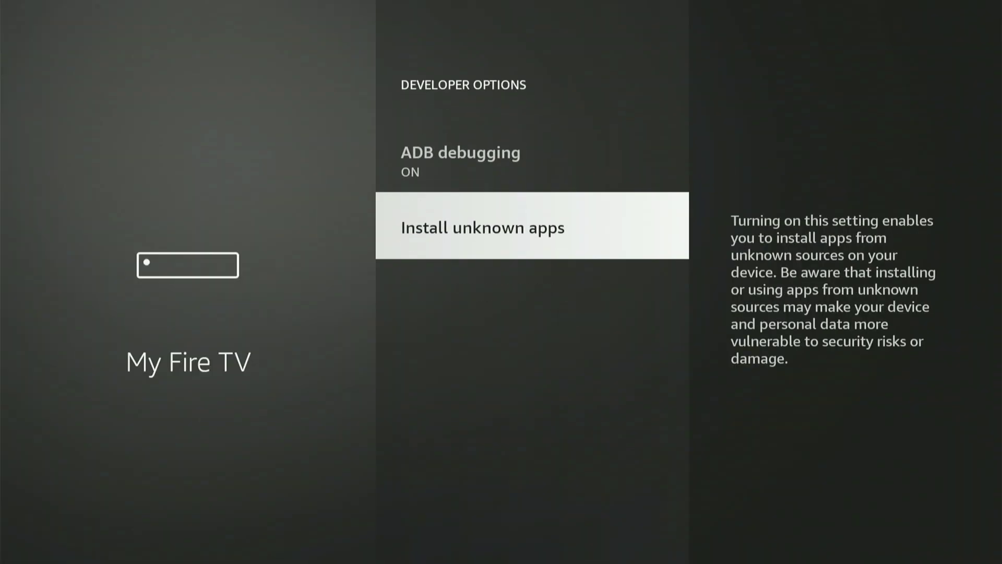
pyautogui.press('Return')
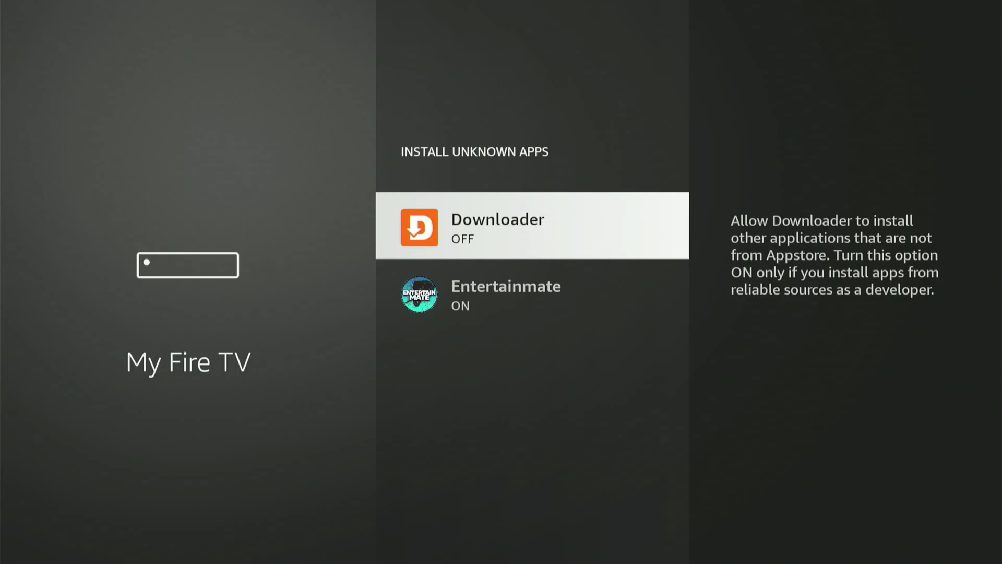
pyautogui.press('Return')
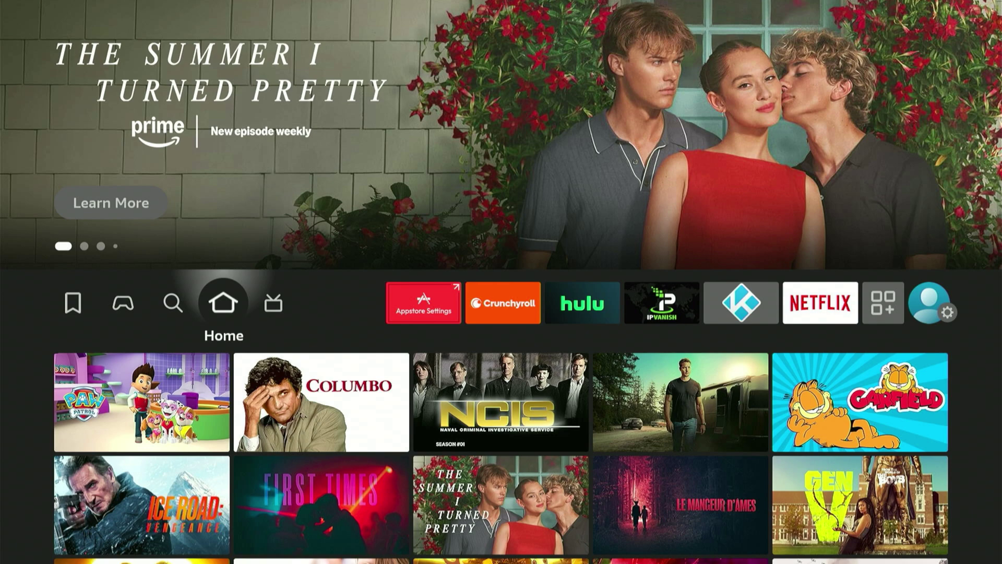
# - Open Your Apps & Channels from the home row and highlight the Downloader tile
pyautogui.press('Right')
pyautogui.press('Right')
pyautogui.press('Right')
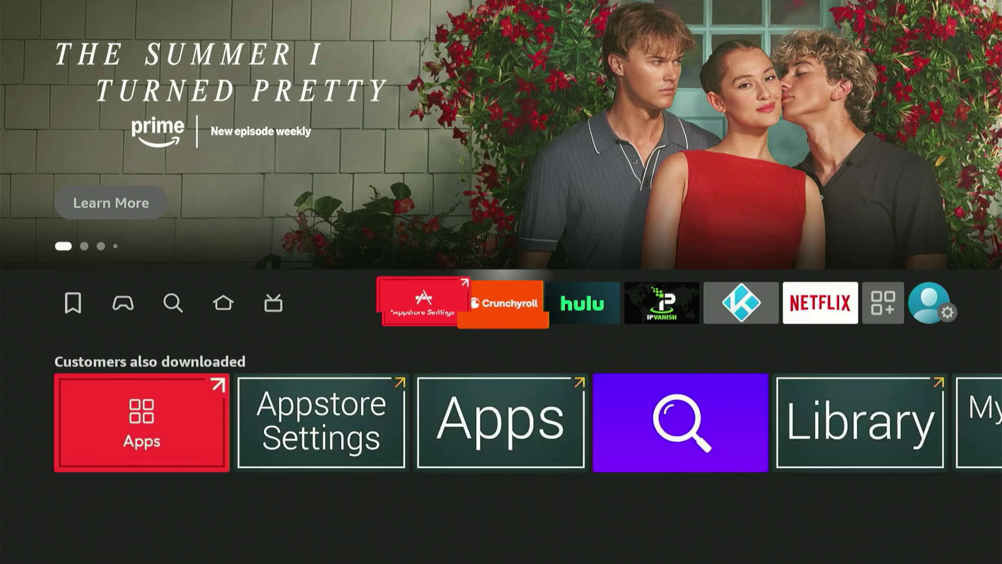
pyautogui.press('Right')
pyautogui.press('Right')
pyautogui.press('Right')
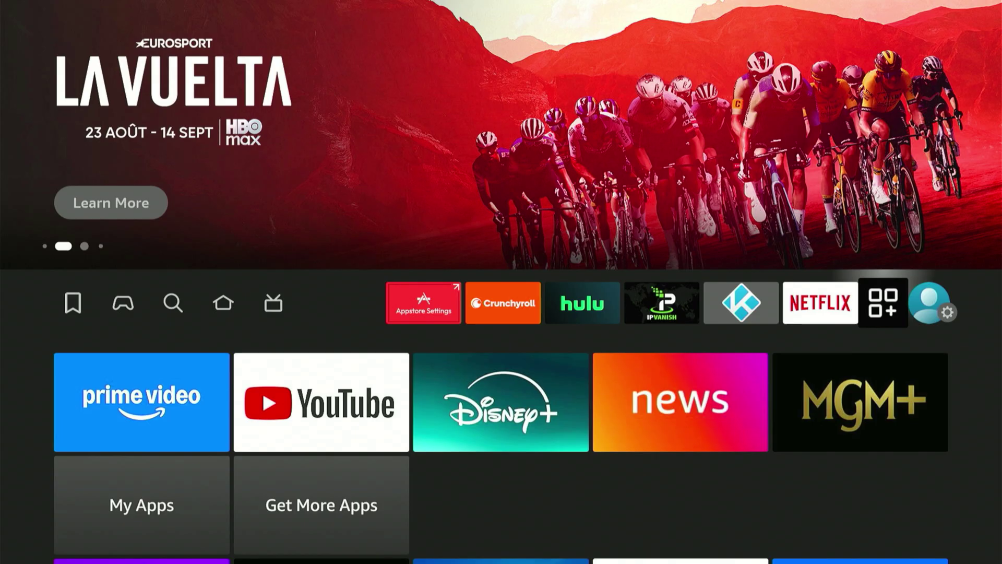
pyautogui.press('Return')
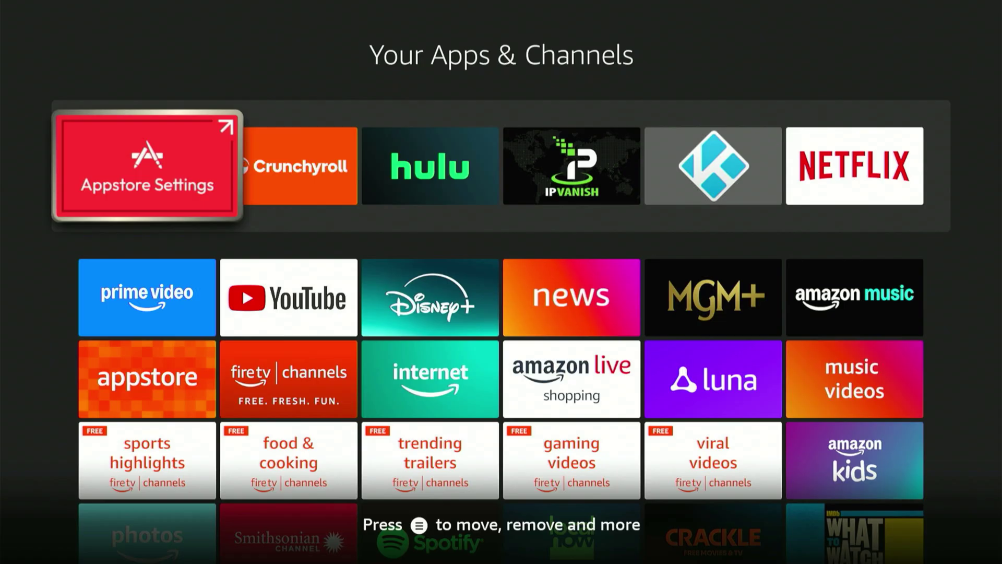
pyautogui.press('Down')
pyautogui.press('Down')
pyautogui.press('Down')
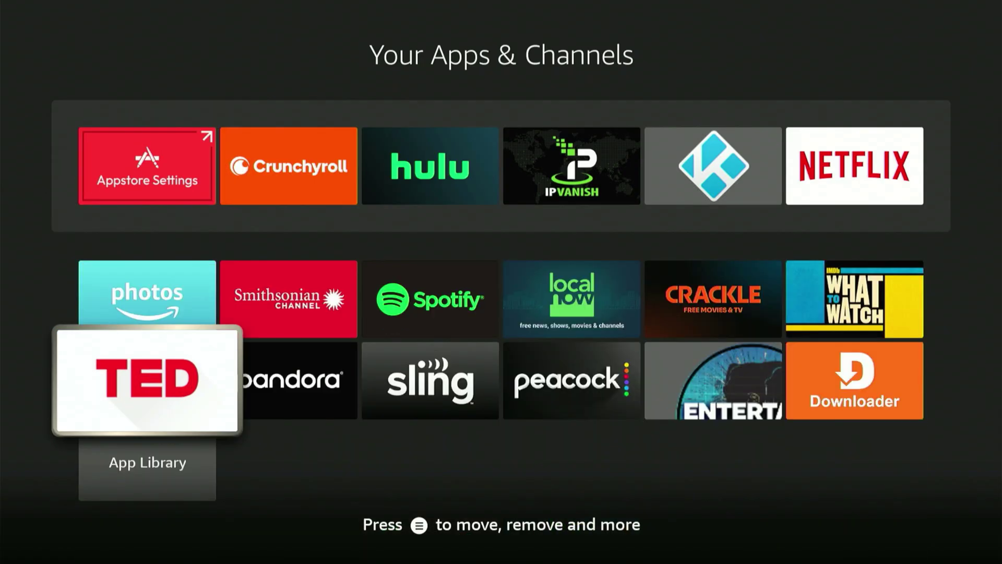
pyautogui.press('Right')
pyautogui.press('Right')
pyautogui.press('Right')
pyautogui.press('Right')
pyautogui.press('Right')
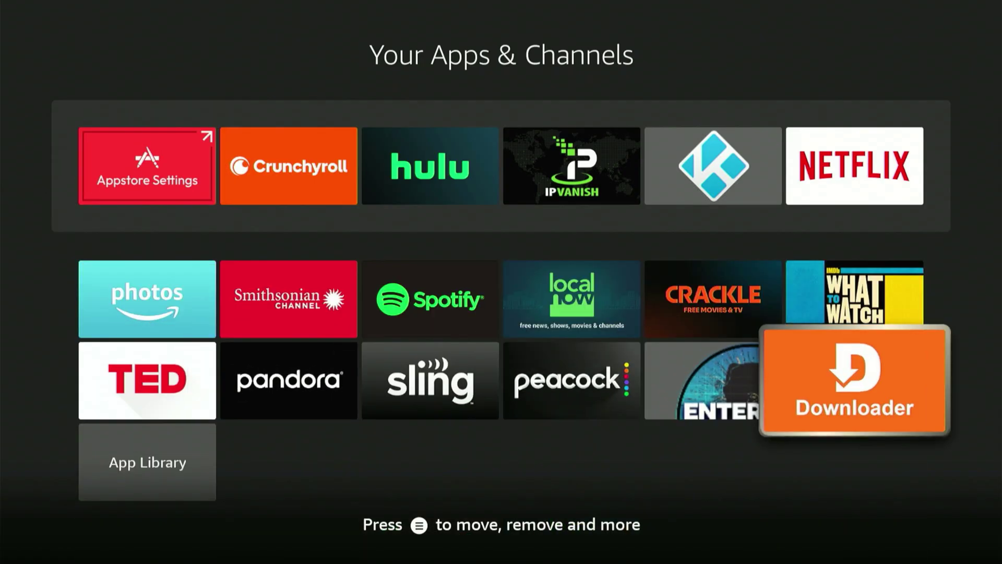
# - Launch Downloader, dismiss the welcome guide, and select the URL field
pyautogui.press('Return')
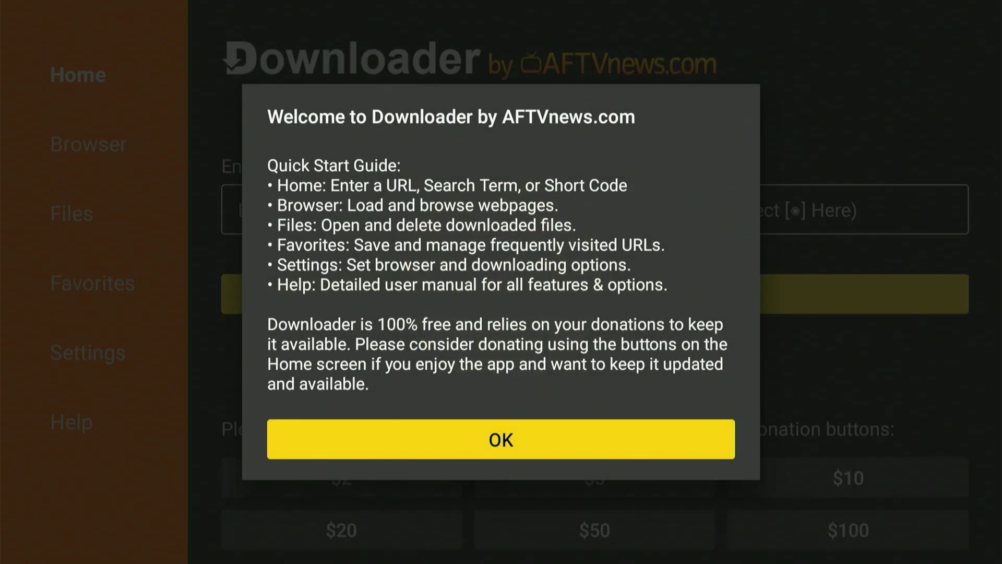
pyautogui.press('Return')
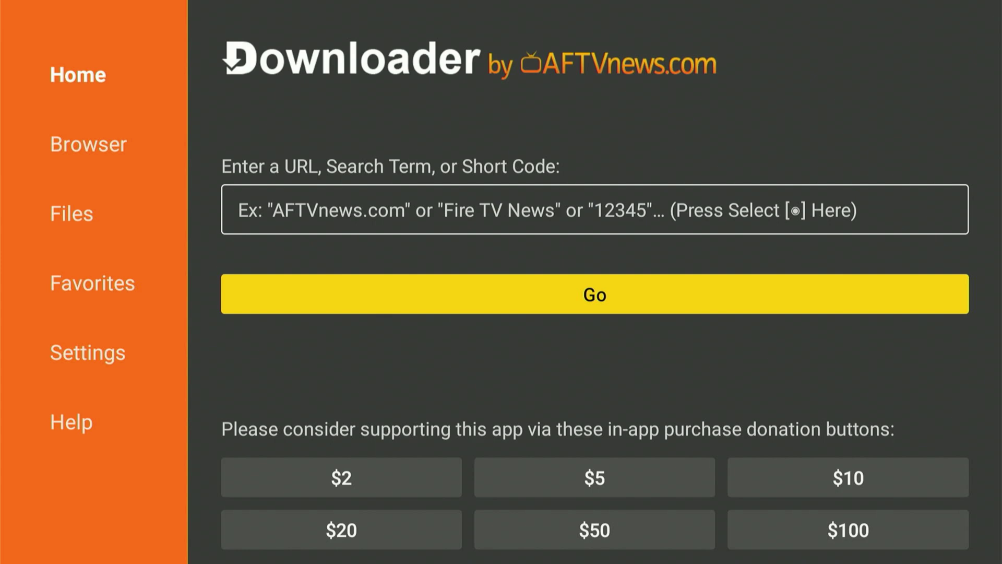
pyautogui.press('Up')
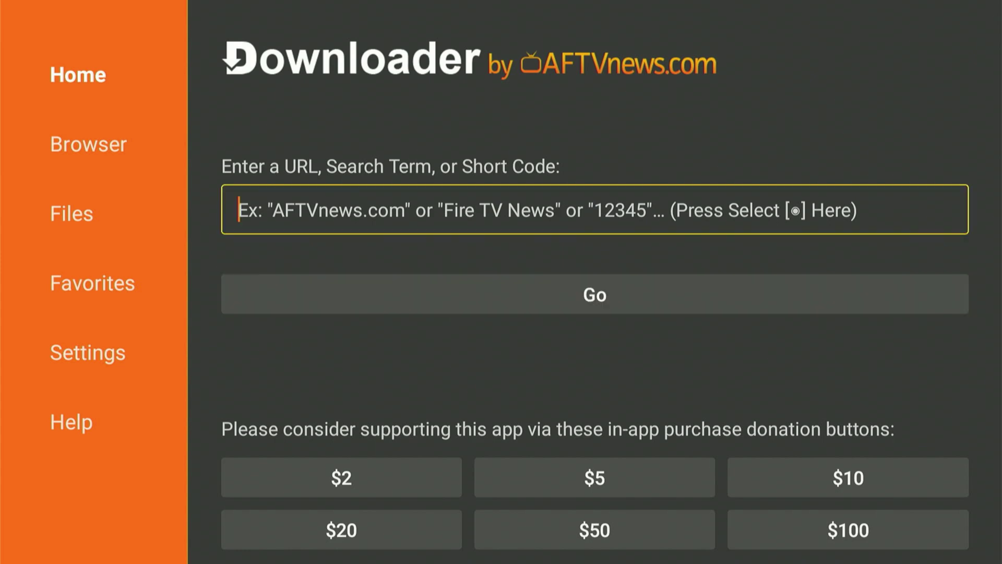
pyautogui.press('Return')
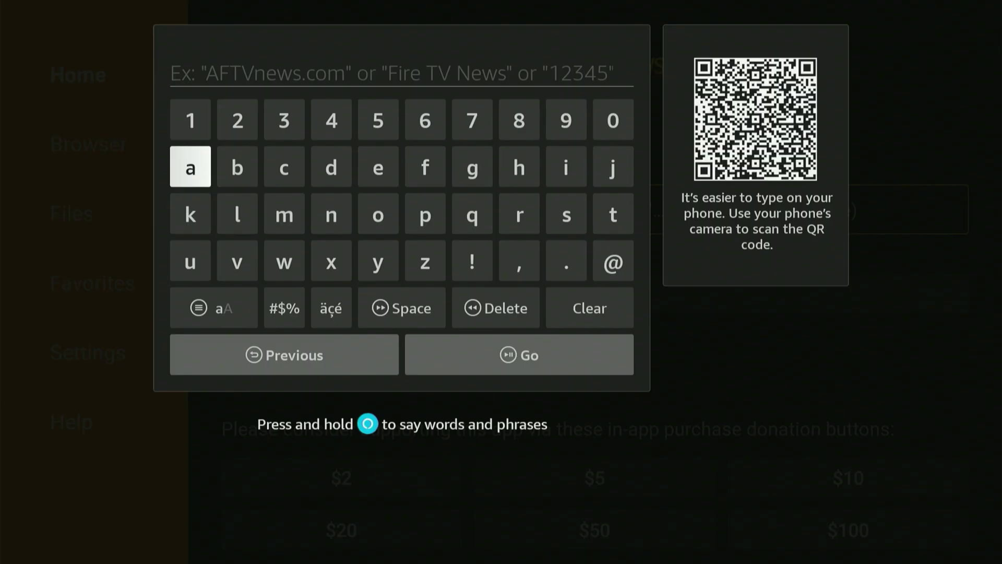
# - Enter the short code 8837673 and press Go
pyautogui.press('Up')
pyautogui.press('Right')
pyautogui.press('Right')
pyautogui.press('Right')
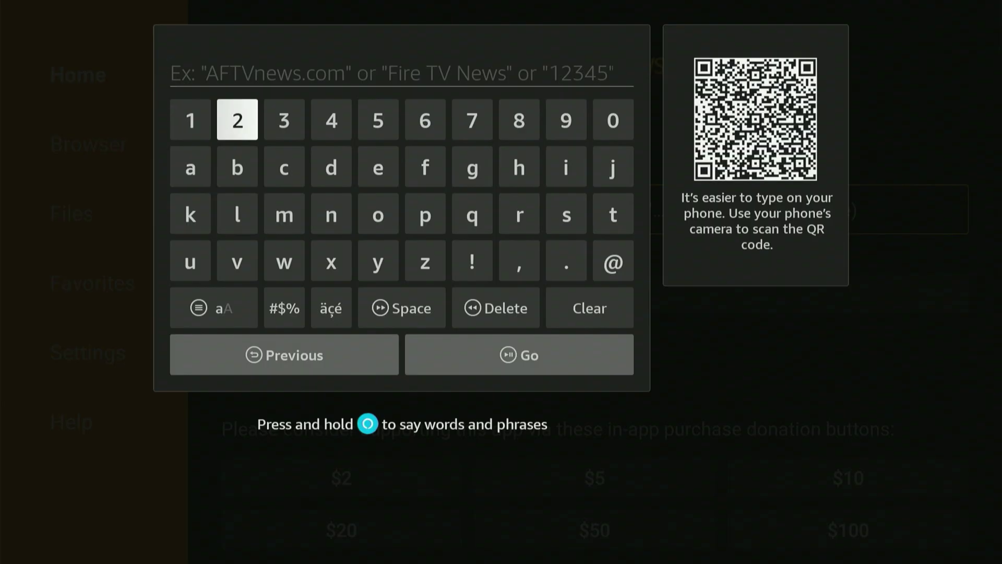
pyautogui.press('Right')
pyautogui.press('Right')
pyautogui.press('Right')
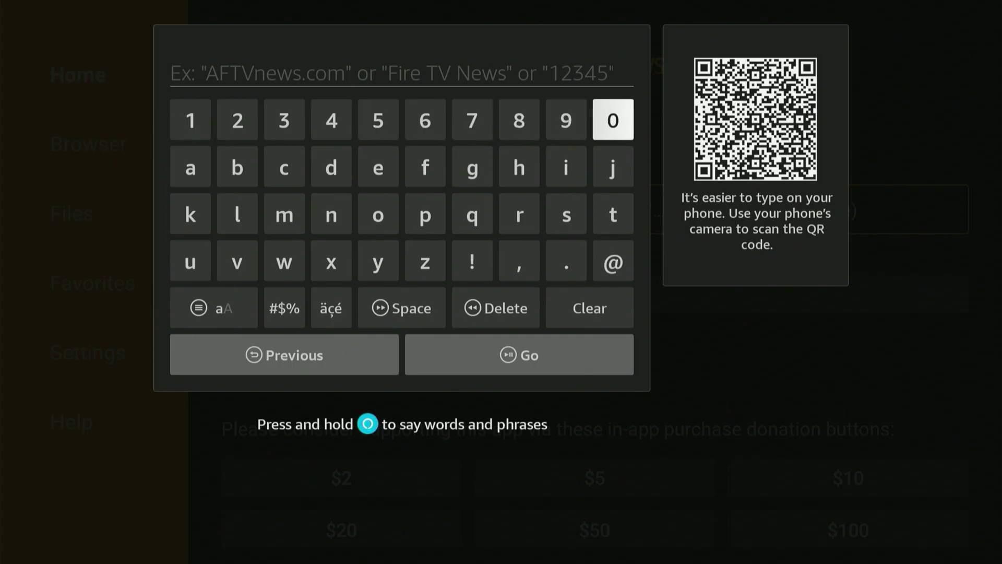
pyautogui.press('Right')
pyautogui.press('Right')
pyautogui.press('Right')
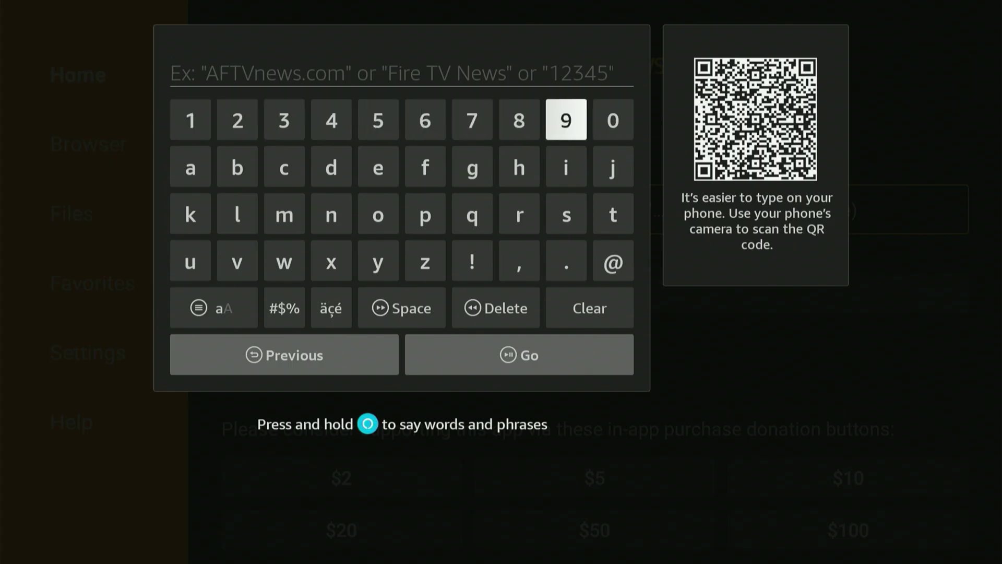
pyautogui.press('Right')
pyautogui.press('Right')
pyautogui.press('Right')
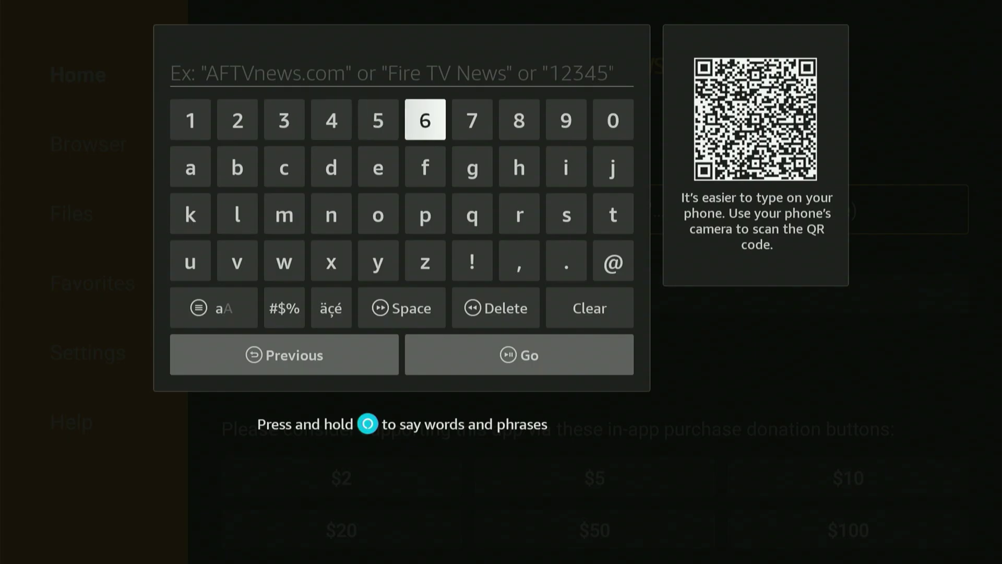
pyautogui.press('Right')
pyautogui.press('Right')
pyautogui.press('Right')
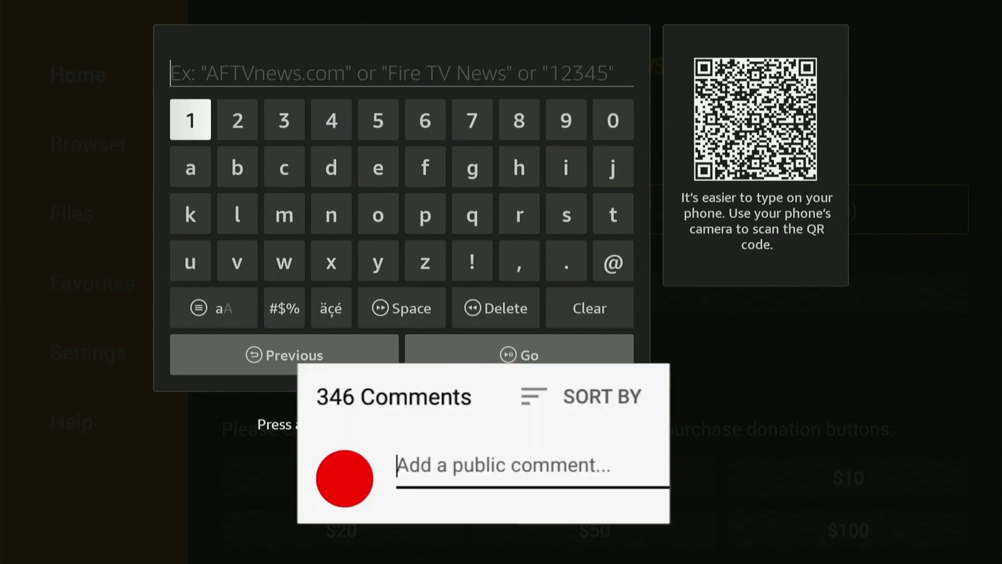
pyautogui.press('Right')
pyautogui.press('Right')
pyautogui.press('Right')
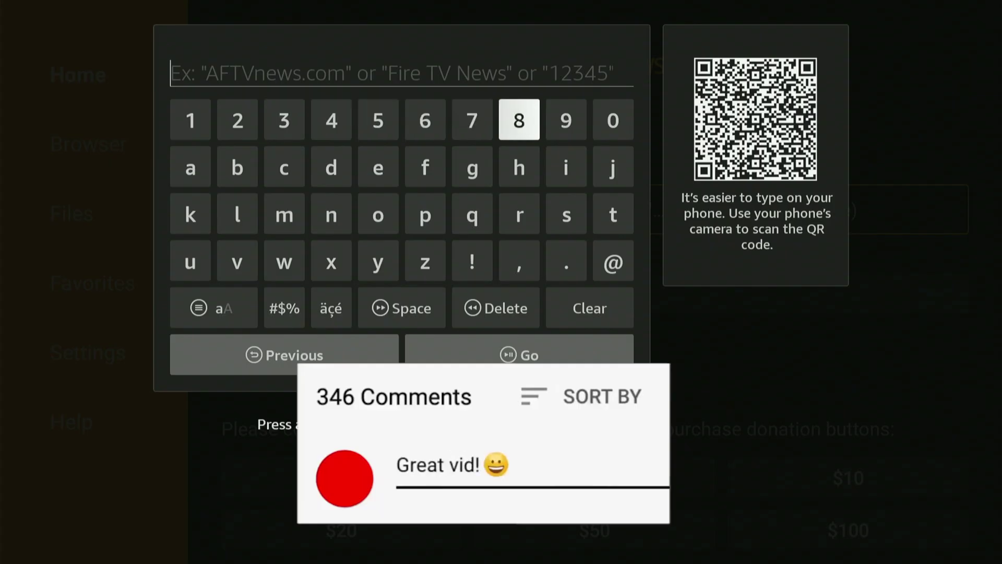
pyautogui.press('Right')
pyautogui.press('Right')
pyautogui.press('Right')
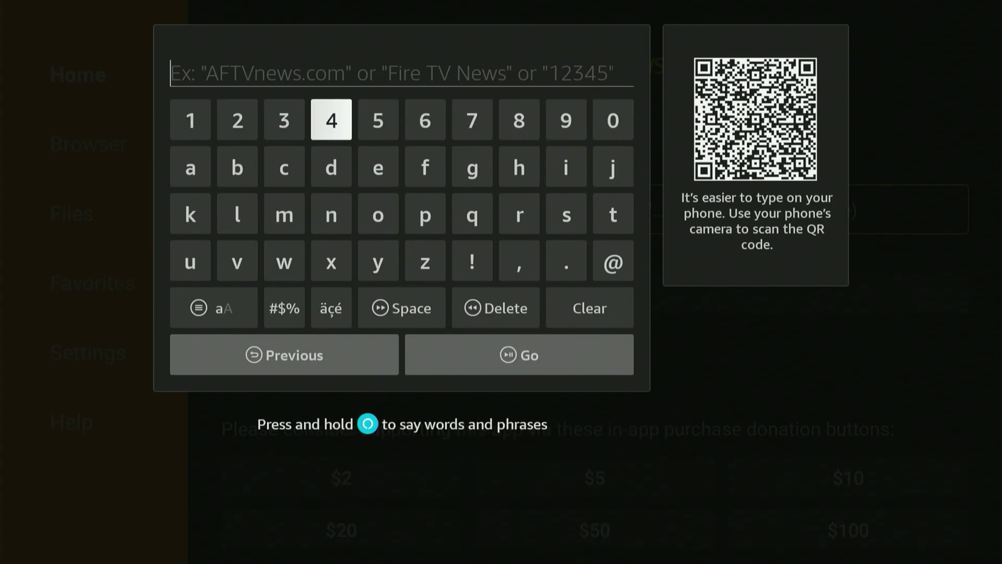
pyautogui.press('Right')
pyautogui.press('Right')
pyautogui.press('Right')
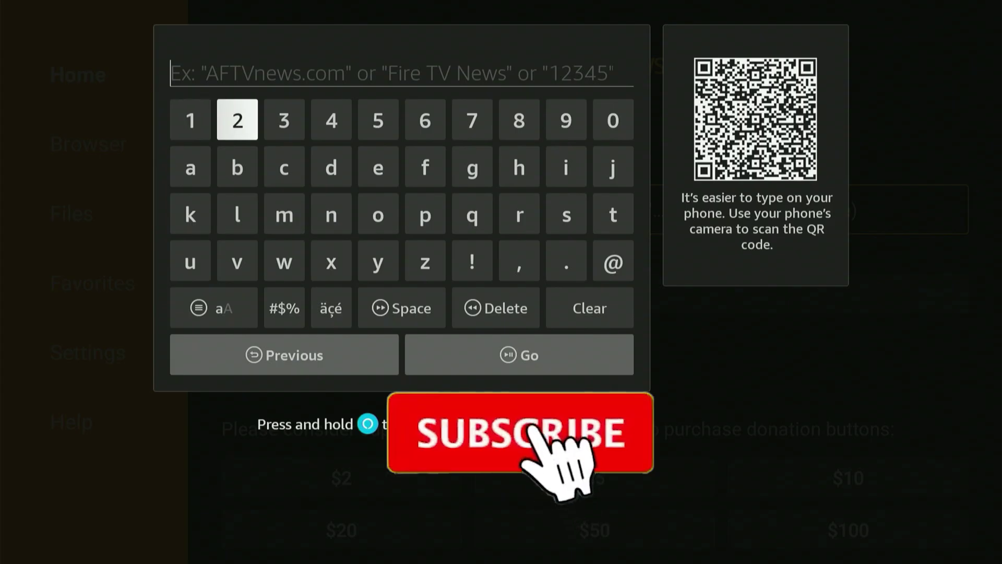
pyautogui.press('Right')
pyautogui.press('Right')
pyautogui.press('Right')
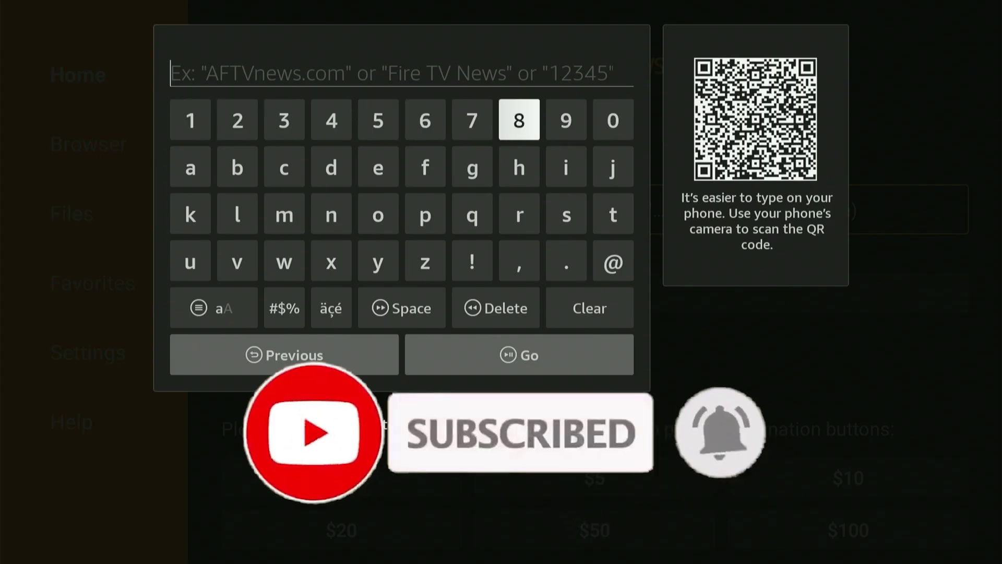
pyautogui.press('Return')
pyautogui.press('Return')
pyautogui.press('Left')
pyautogui.press('Left')
pyautogui.press('Left')
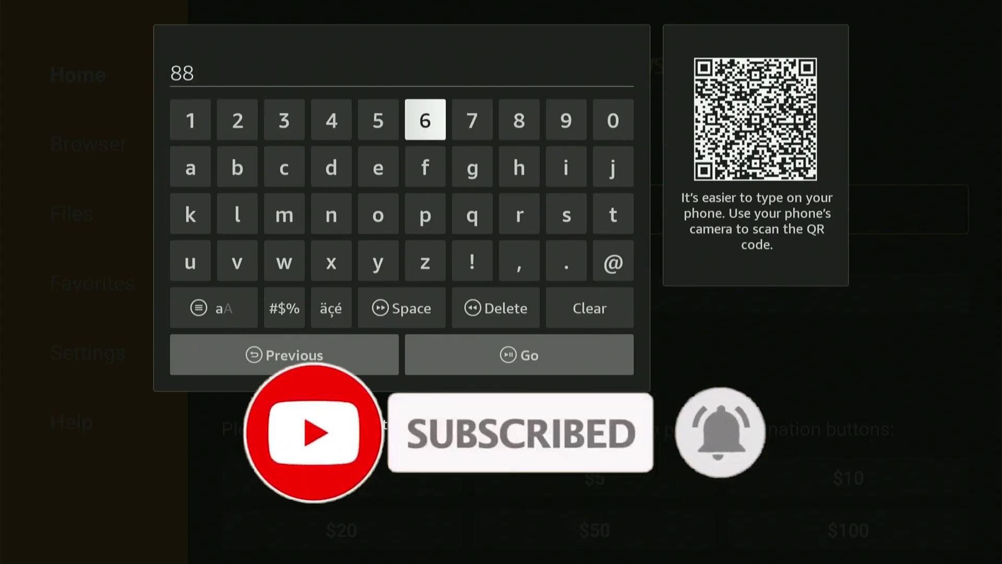
pyautogui.press('Return')
pyautogui.press('Right')
pyautogui.press('Right')
pyautogui.press('Right')
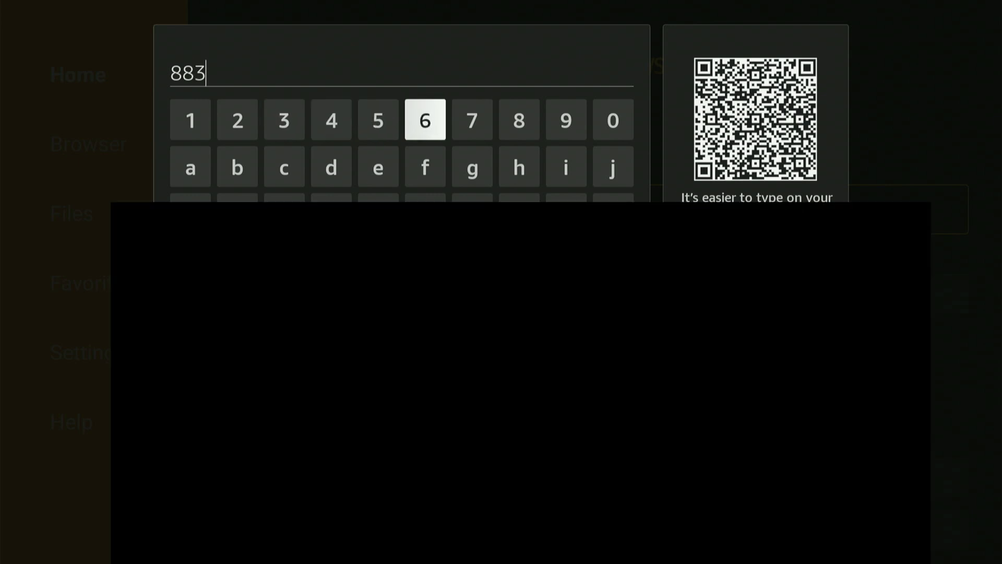
pyautogui.press('Right')
pyautogui.press('Return')
pyautogui.press('Left')
pyautogui.press('Return')
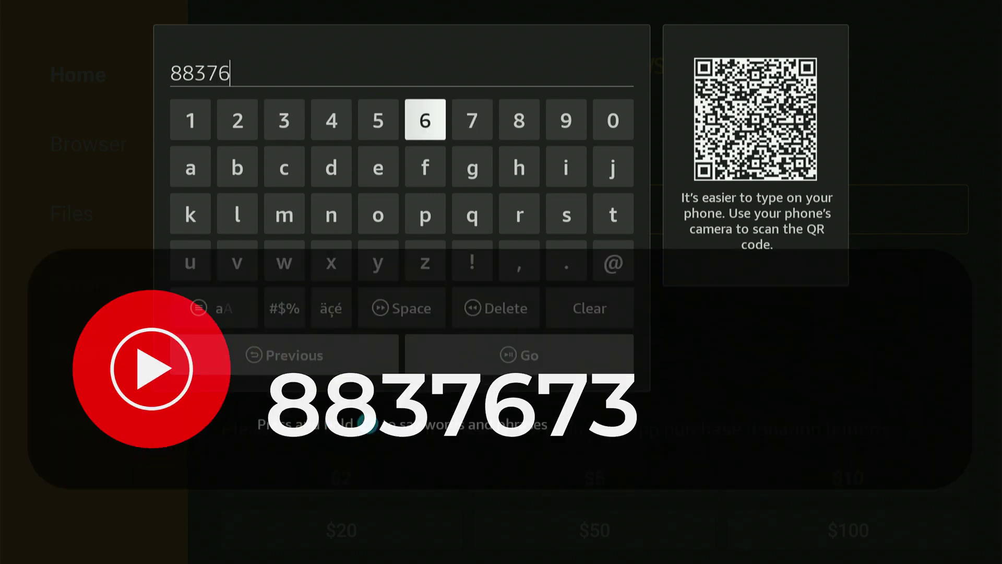
pyautogui.press('Right')
pyautogui.press('Return')
pyautogui.press('Left')
pyautogui.press('Left')
pyautogui.press('Left')
pyautogui.press('Return')
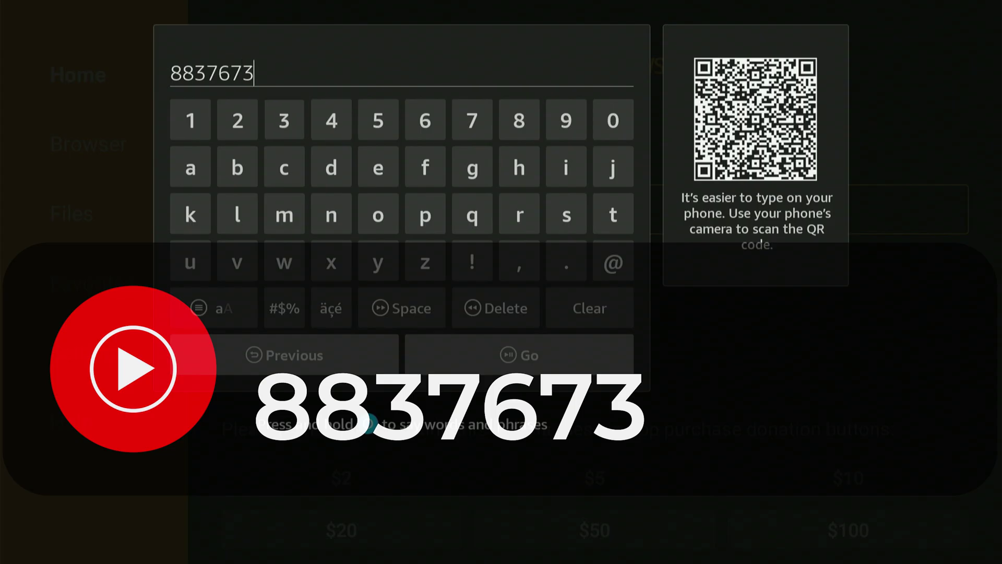
pyautogui.press('Down')
pyautogui.press('Down')
pyautogui.press('Down')
pyautogui.press('Right')
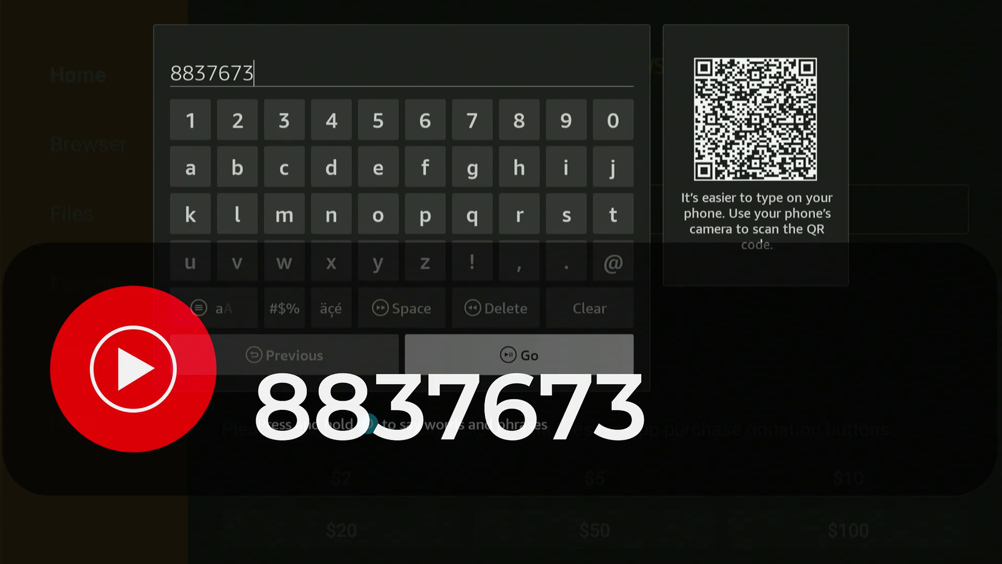
pyautogui.press('Return')
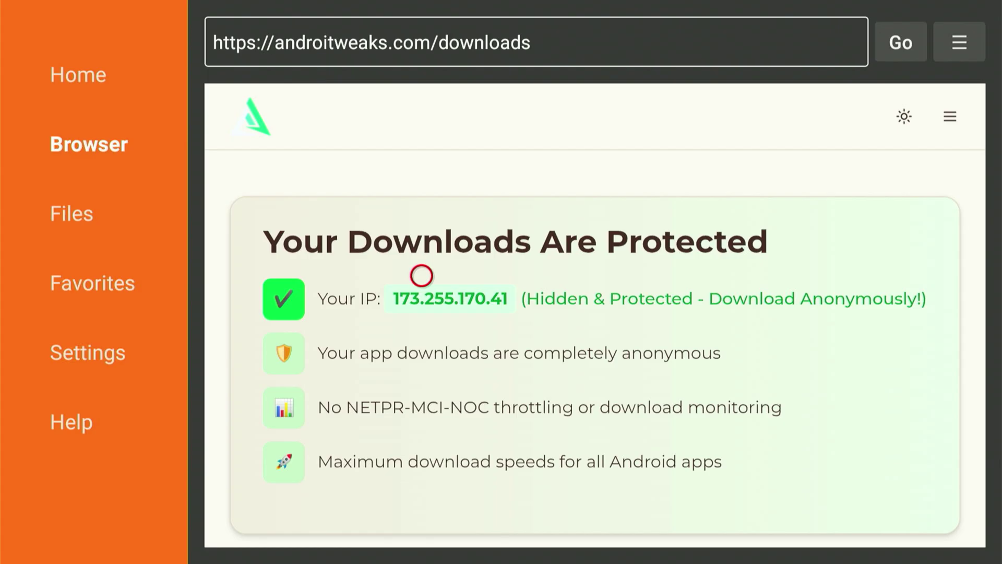
# - Bring up the browser options menu over the androitweaks.com/downloads page
pyautogui.press('Menu')
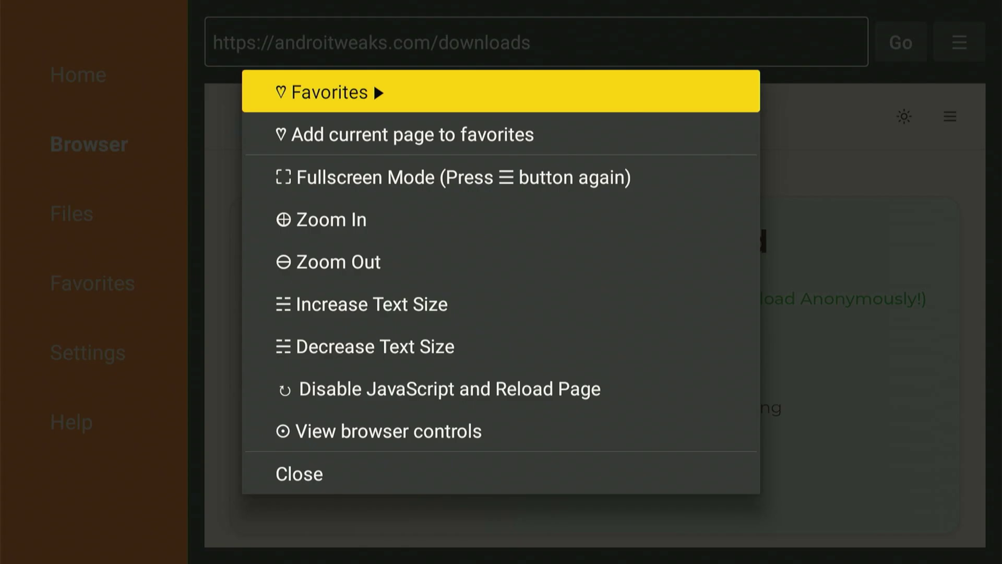
# - Save the current page as the favorite 'AndroiTweaks - High Quality APKs'
pyautogui.press('Down')
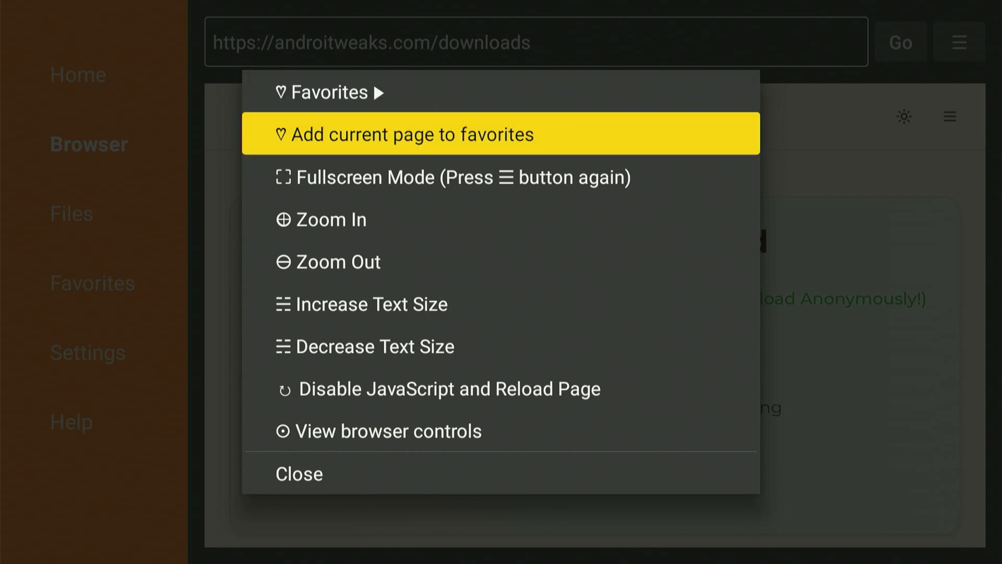
pyautogui.press('Return')
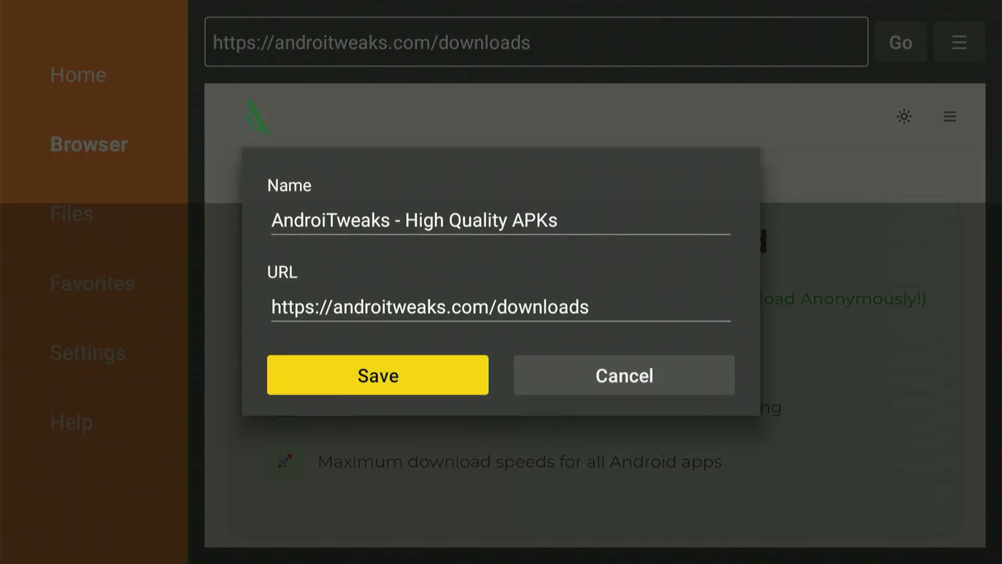
pyautogui.press('Return')
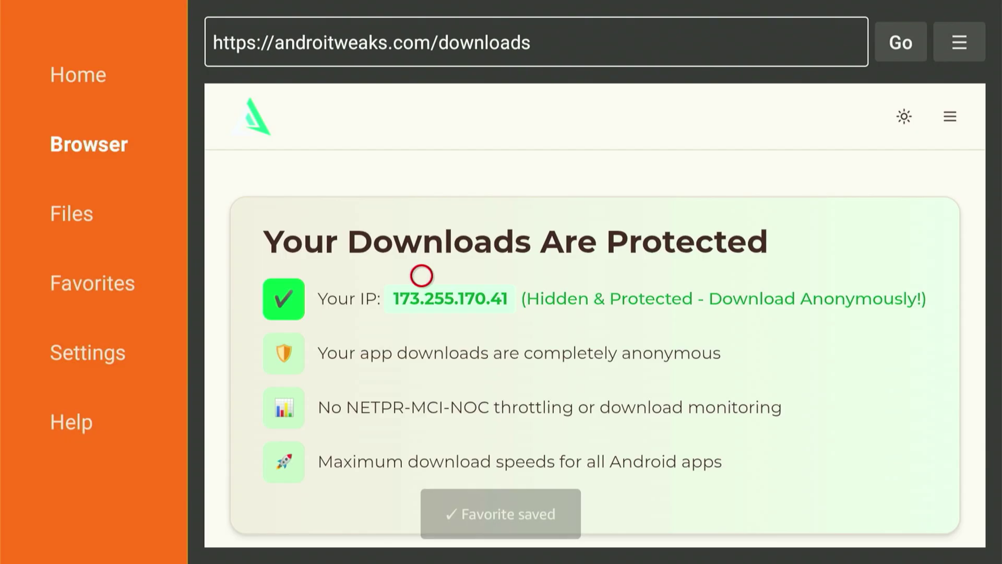
# - Open the Favorites section in the sidebar and highlight the AndroiTweaks entry
pyautogui.press('Left')
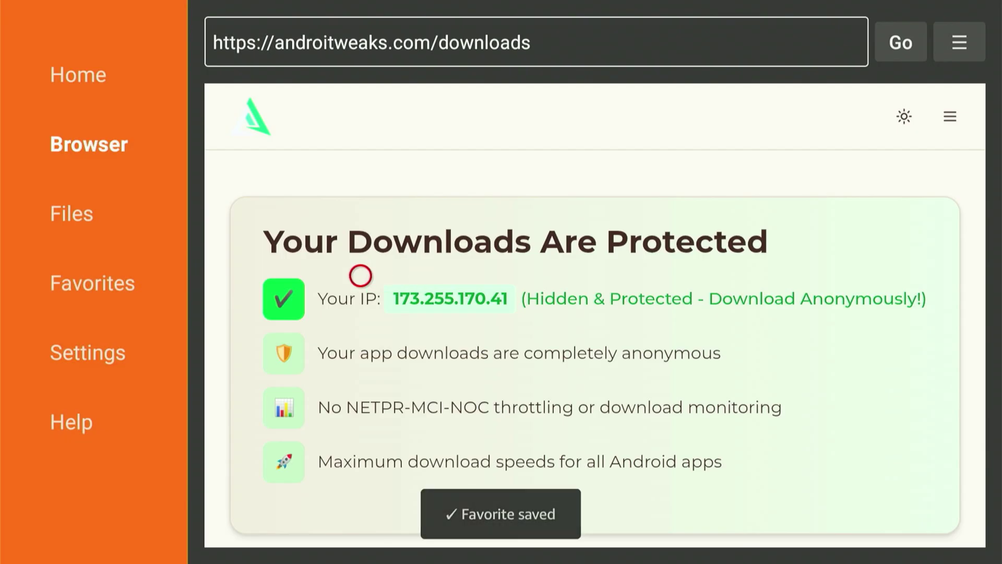
pyautogui.press('Down')
pyautogui.press('Down')
pyautogui.press('Down')
pyautogui.press('Down')
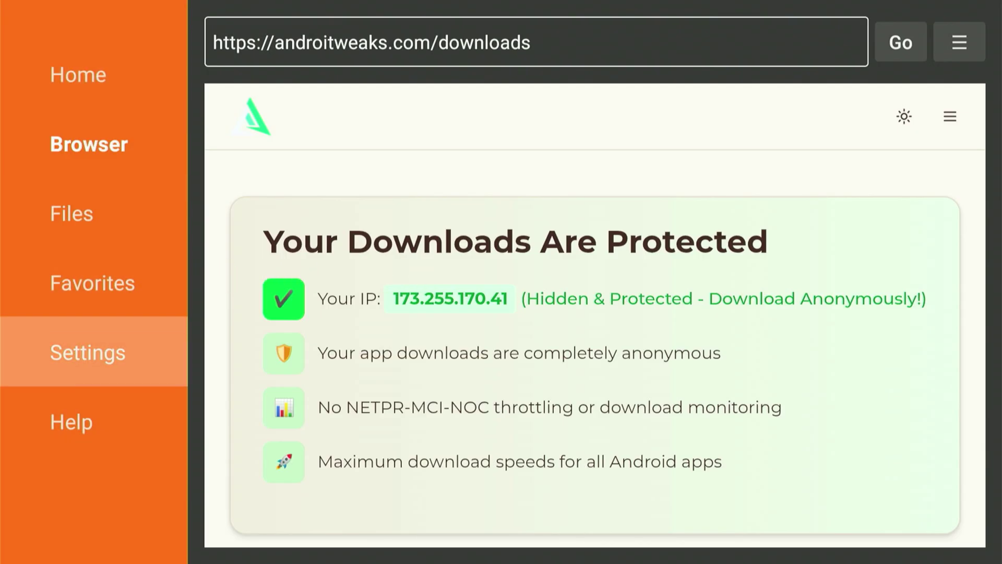
pyautogui.press('Up')
pyautogui.press('Return')
pyautogui.press('Right')
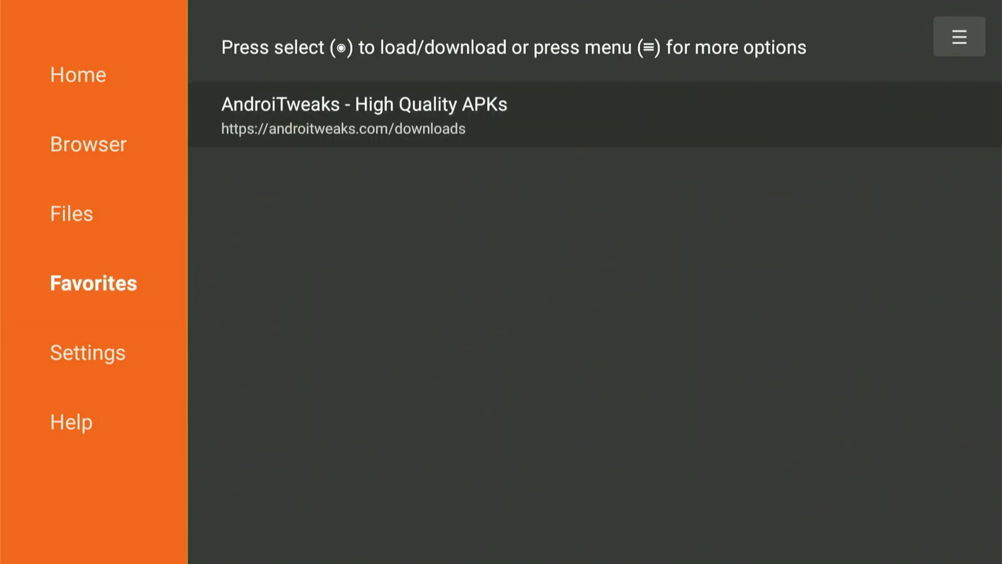
# - Open the AndroiTweaks favorite and switch the browser to Fullscreen Mode
pyautogui.press('Return')
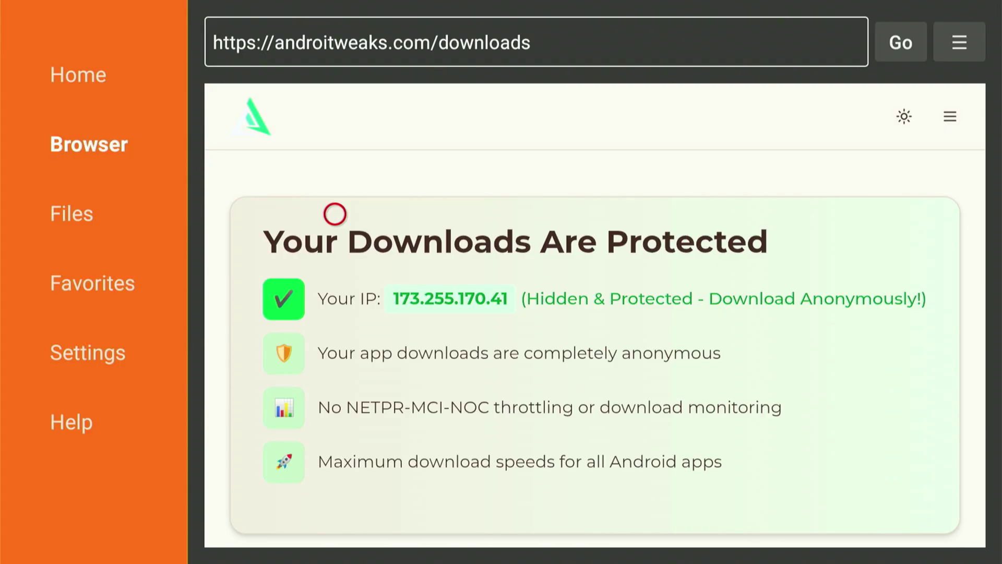
pyautogui.press('Menu')
pyautogui.press('Down')
pyautogui.press('Down')
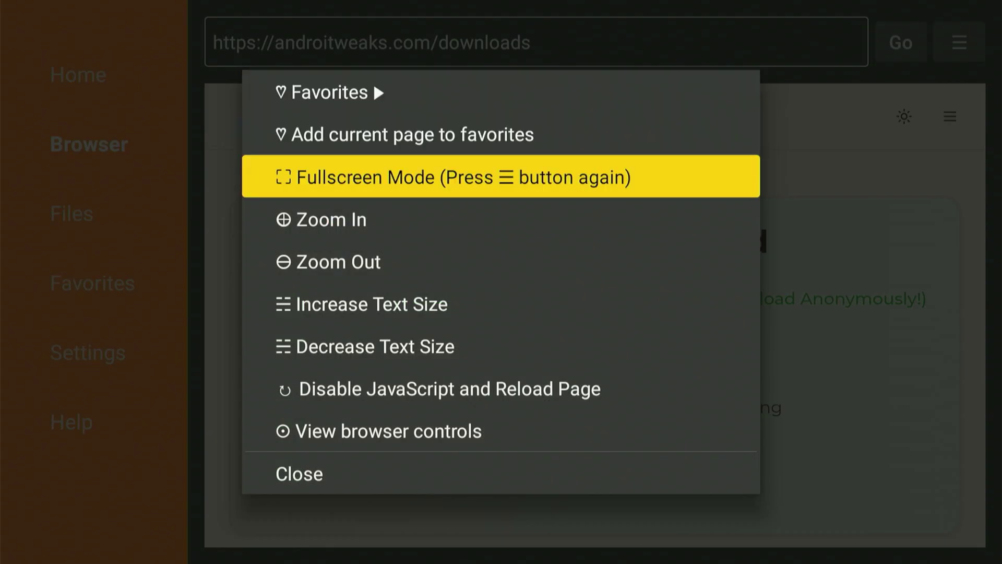
pyautogui.press('Return')
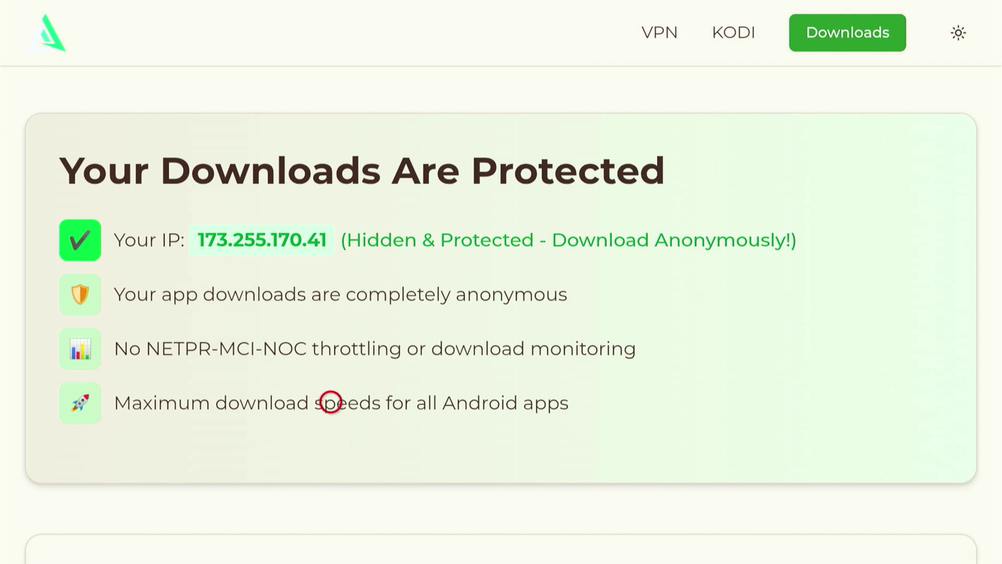
# - Toggle the Gaming, Media Players and Live TV download filters on and off, leaving none applied
pyautogui.scroll(-5, 331, 543)
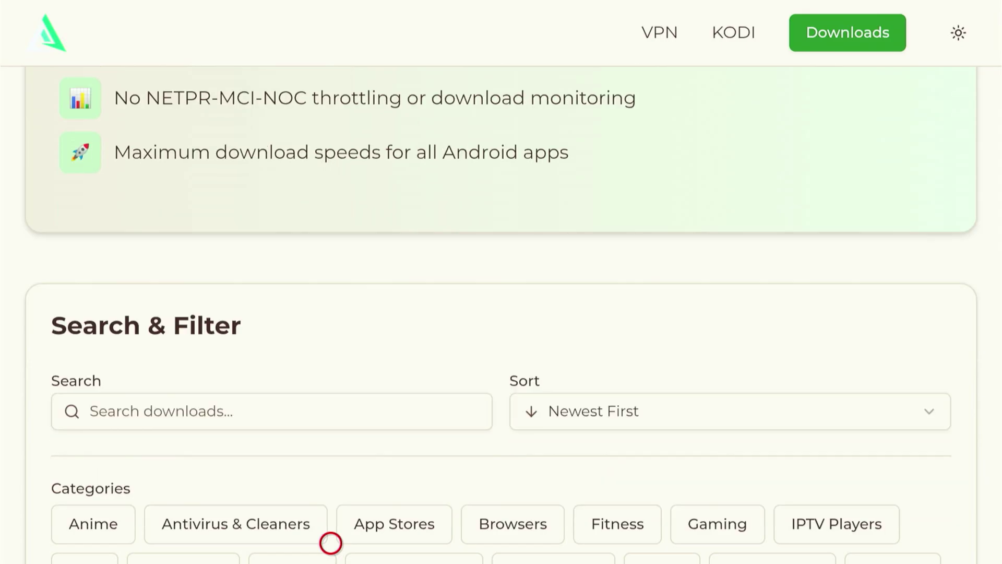
pyautogui.scroll(-2, 330, 543)
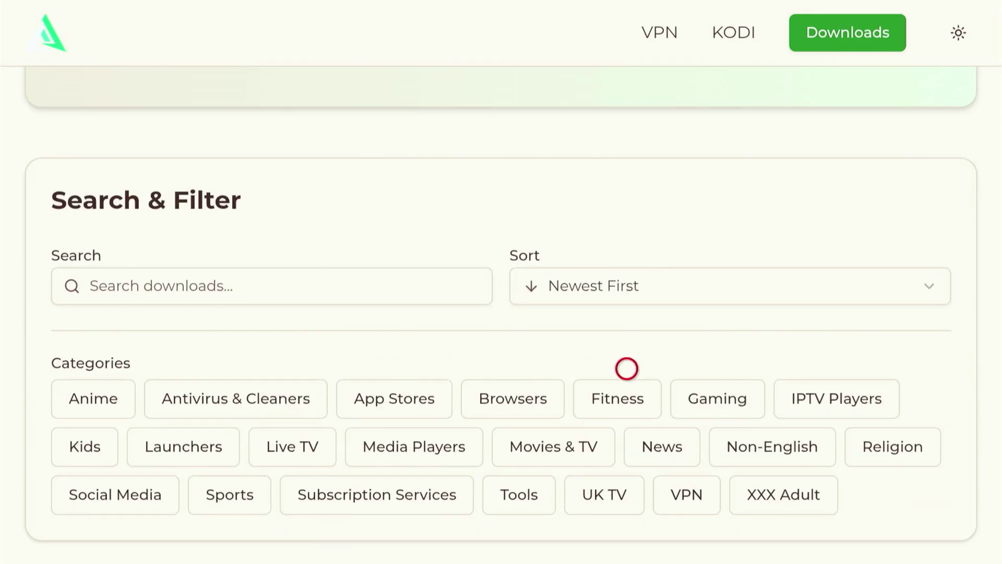
pyautogui.click(697, 386)
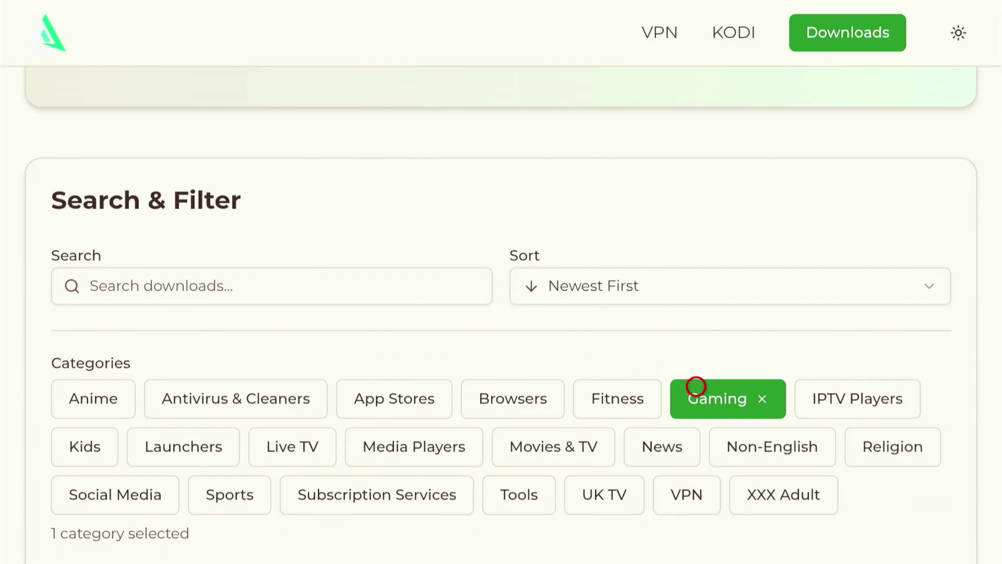
pyautogui.click(697, 388)
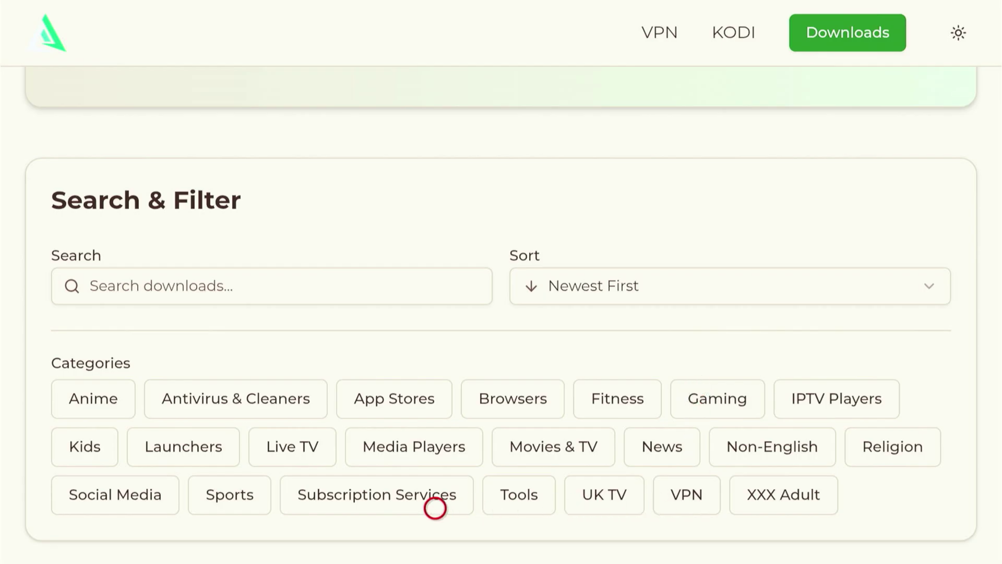
pyautogui.click(435, 454)
pyautogui.click(435, 456)
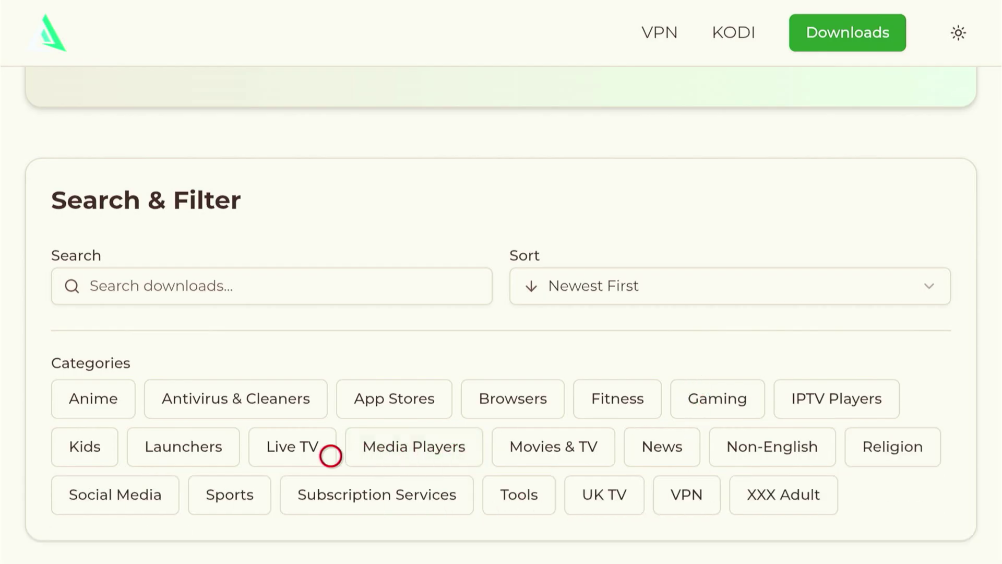
pyautogui.click(331, 455)
pyautogui.click(331, 456)
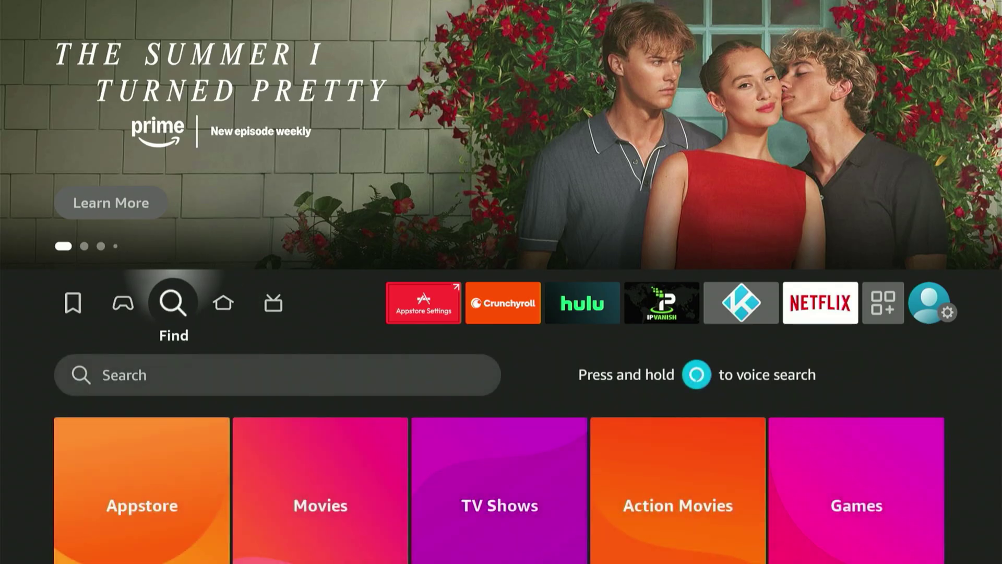
# - Search 'ipv' on the on-screen keyboard and pick the 'Ipvanish For Fire Stick' suggestion
pyautogui.press('Down')
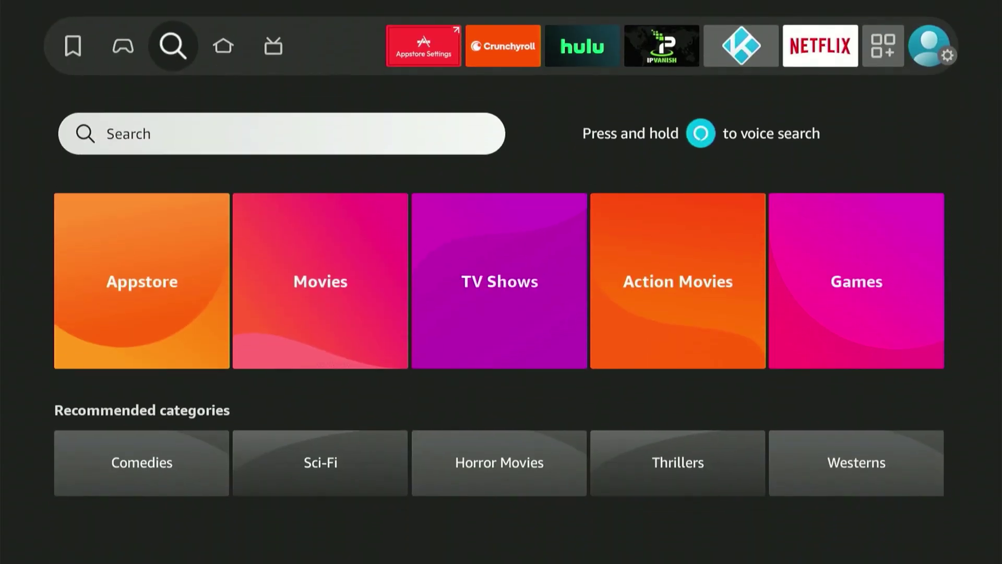
pyautogui.press('Return')
pyautogui.press('Right')
pyautogui.press('Right')
pyautogui.press('Right')
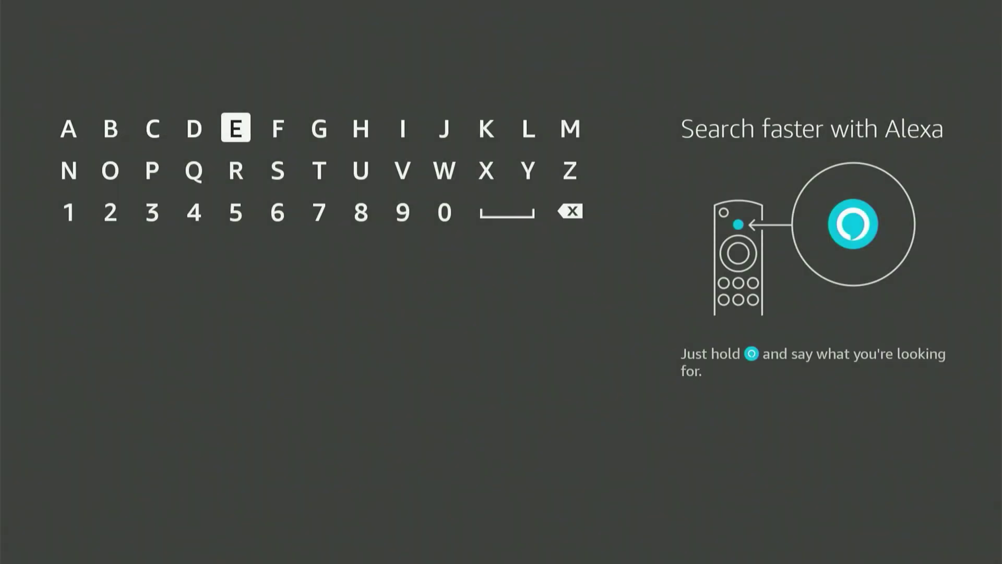
pyautogui.press('Right')
pyautogui.press('Right')
pyautogui.press('Right')
pyautogui.press('Return')
pyautogui.press('Down')
pyautogui.press('Left')
pyautogui.press('Left')
pyautogui.press('Left')
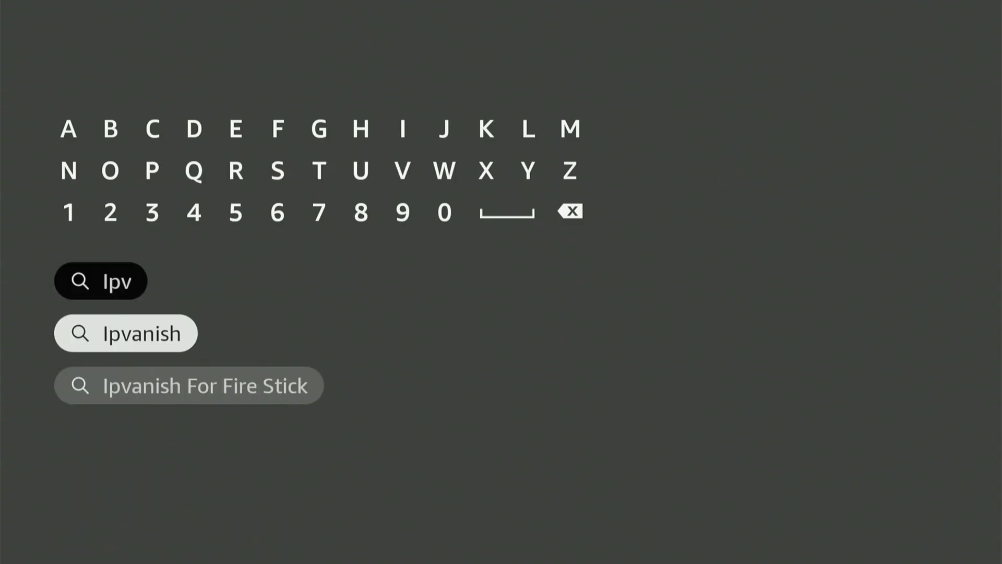
pyautogui.press('Down')
pyautogui.press('Return')
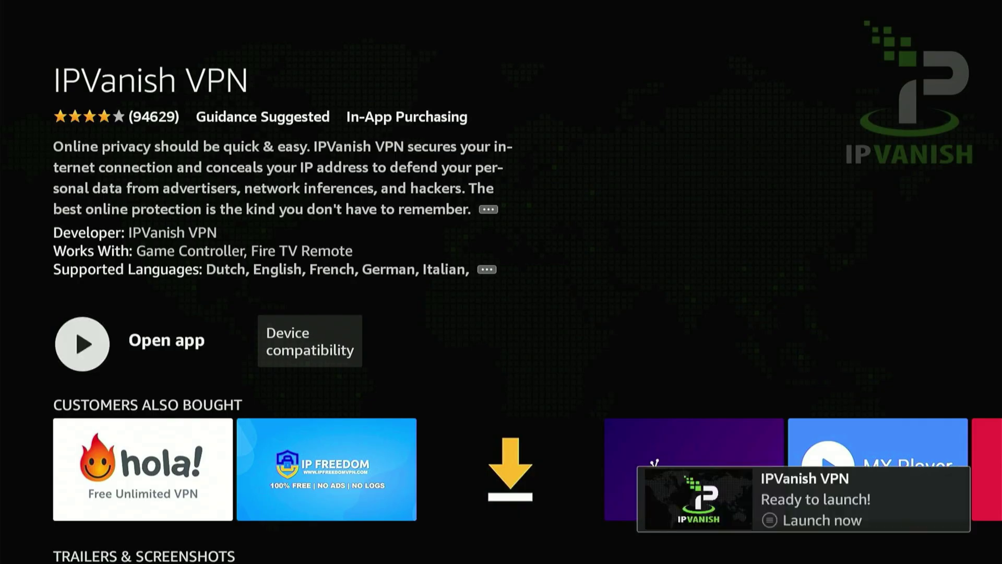
# - Launch IPVanish VPN from its Appstore page
pyautogui.press('Return')
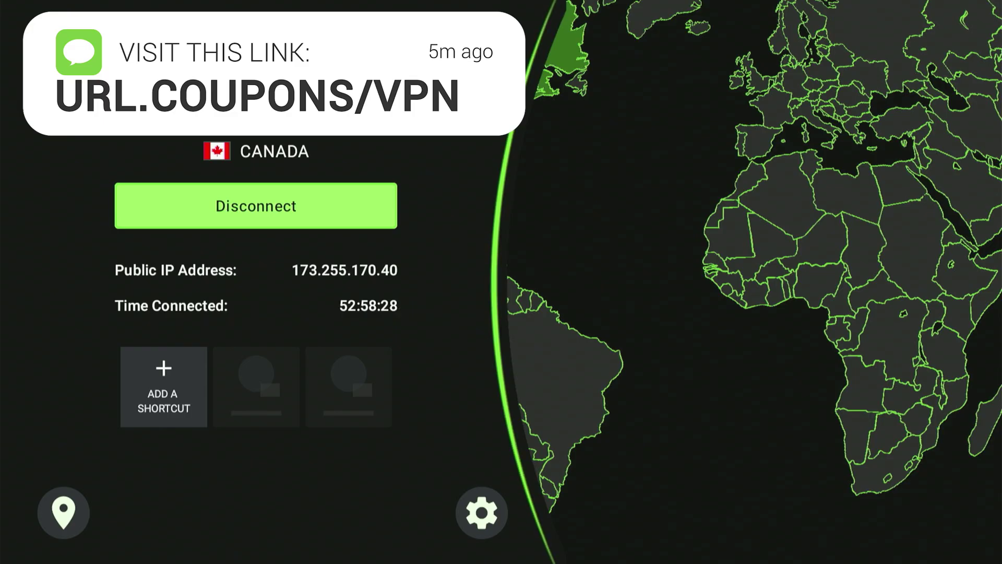
# - Open the IPVanish VPN settings panel through the gear icon
pyautogui.press('Down')
pyautogui.press('Right')
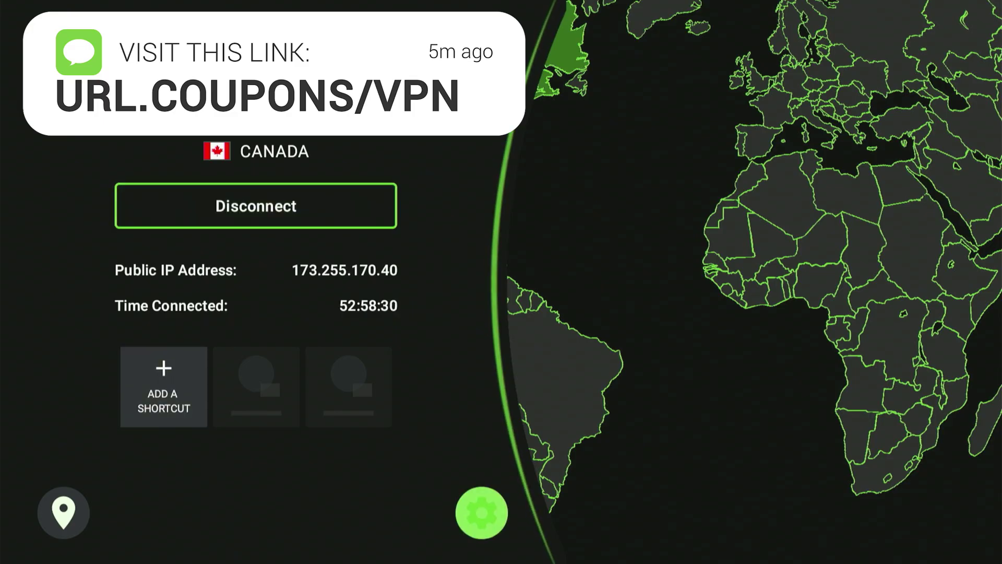
pyautogui.press('Return')
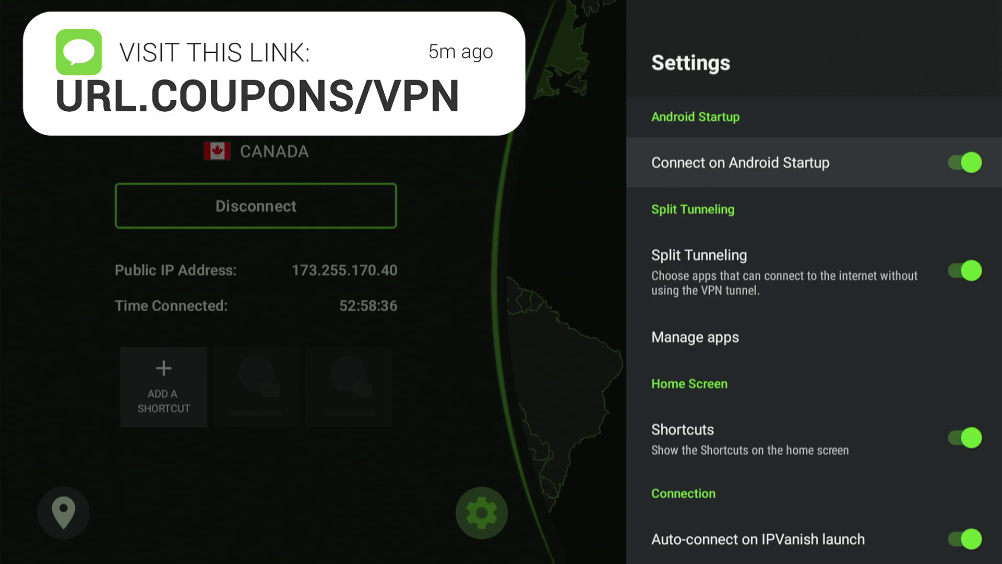
pyautogui.press('Return')
pyautogui.press('Return')
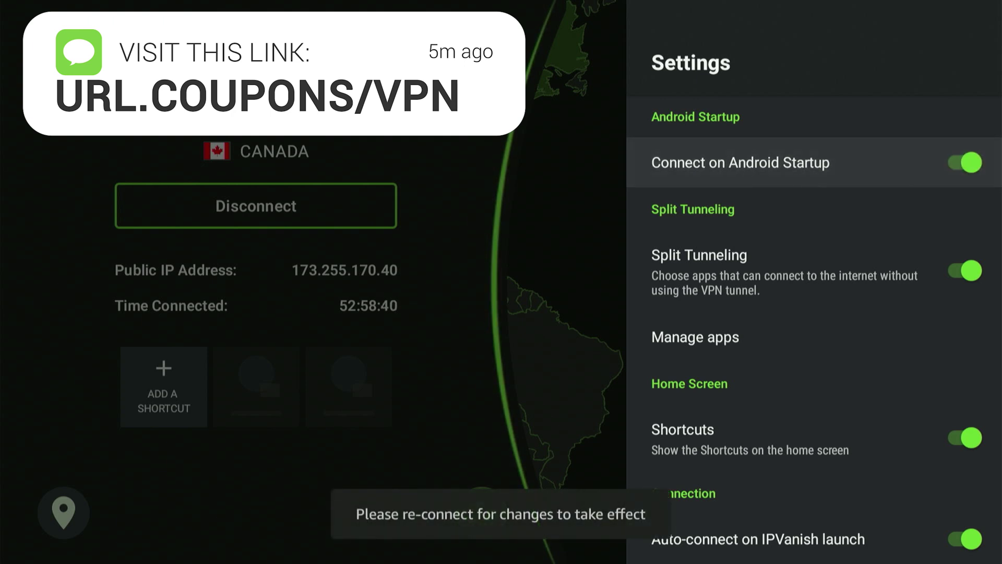
pyautogui.press('Down')
pyautogui.press('Down')
pyautogui.press('Down')
pyautogui.press('Return')
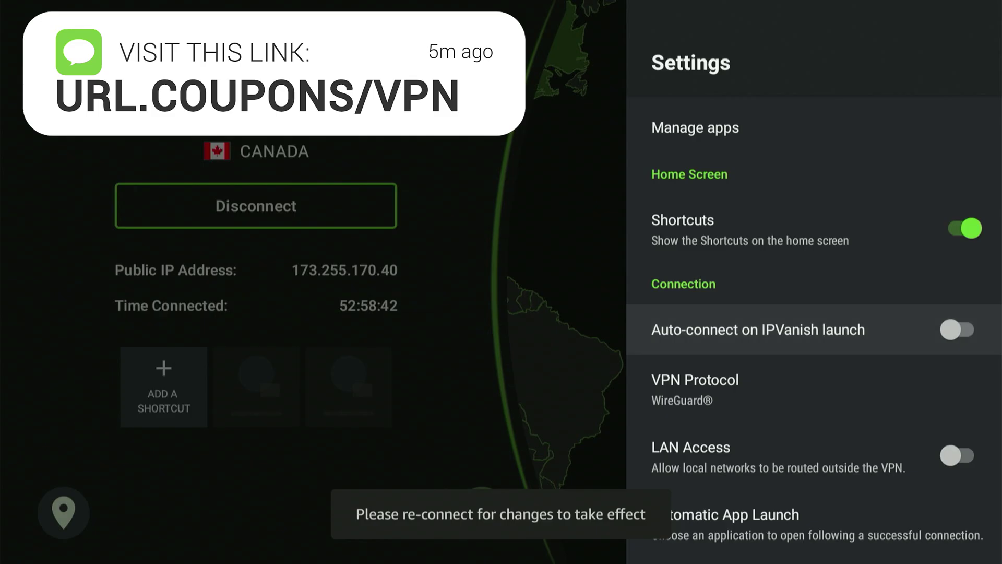
pyautogui.press('Return')
pyautogui.press('Up')
pyautogui.press('Up')
pyautogui.press('Up')
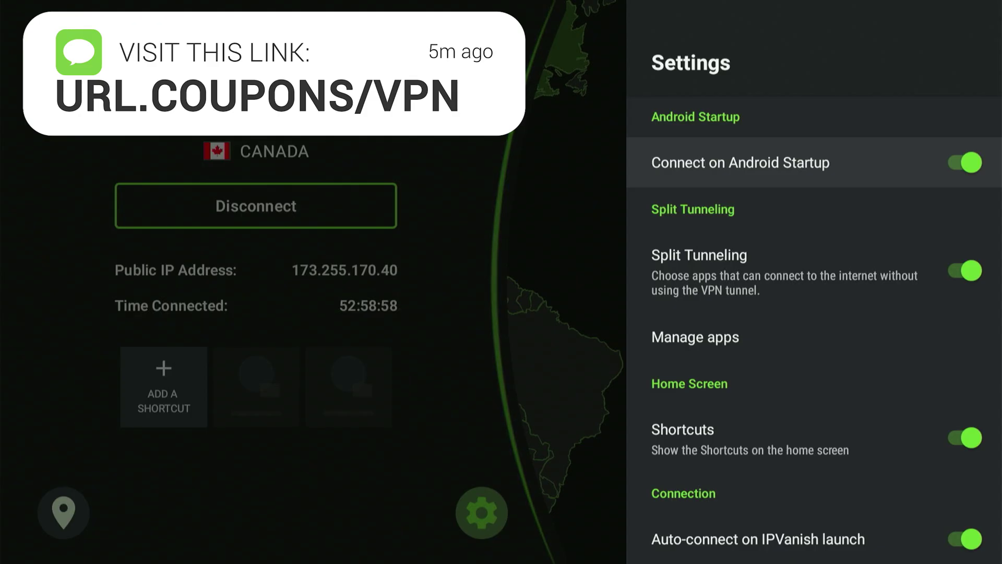
# - Open Downloader from Your Apps & Channels and show its downloads page in fullscreen
pyautogui.press('Home')
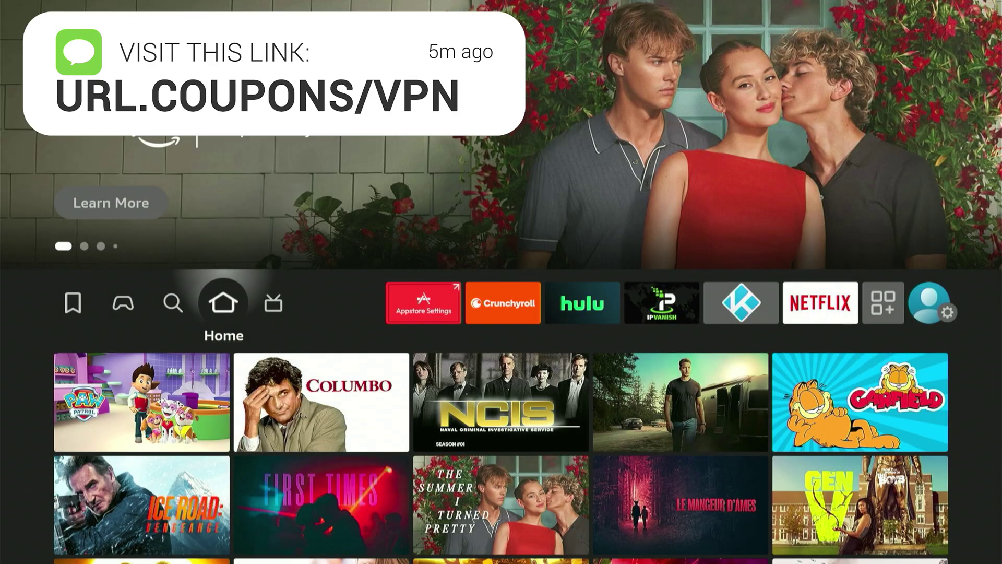
pyautogui.press('Right')
pyautogui.press('Right')
pyautogui.press('Right')
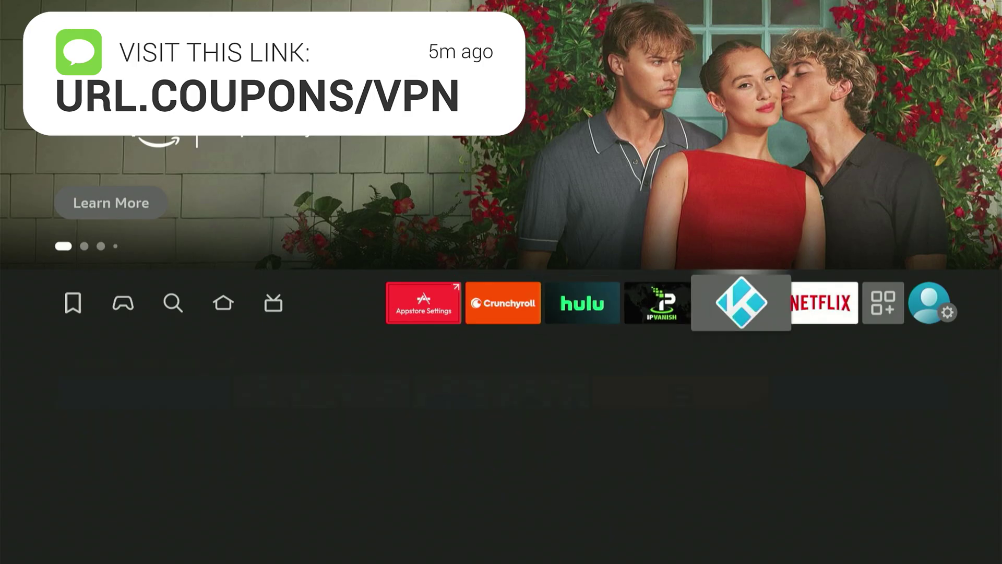
pyautogui.press('Right')
pyautogui.press('Right')
pyautogui.press('Return')
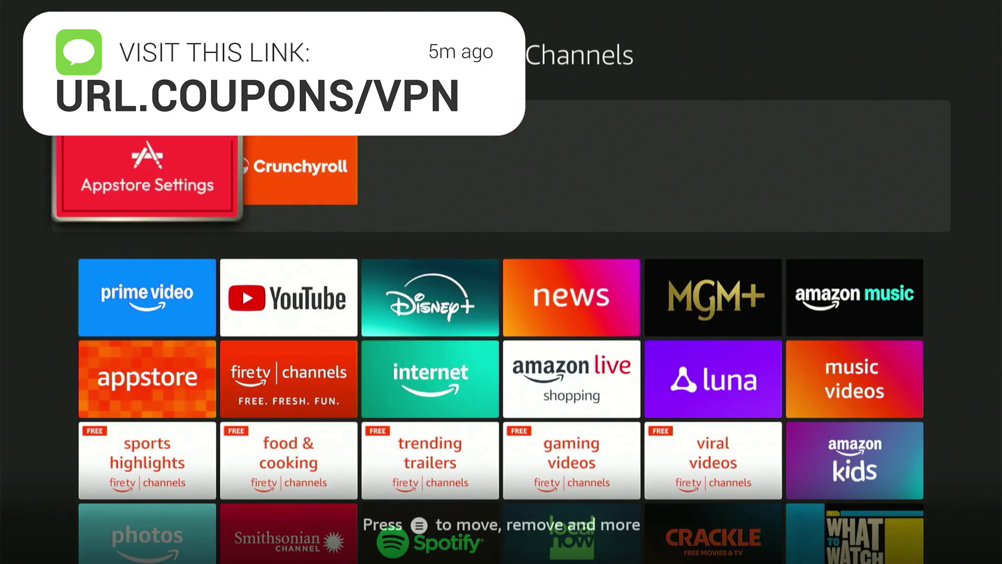
pyautogui.press('Down')
pyautogui.press('Down')
pyautogui.press('Down')
pyautogui.press('Down')
pyautogui.press('Right')
pyautogui.press('Right')
pyautogui.press('Right')
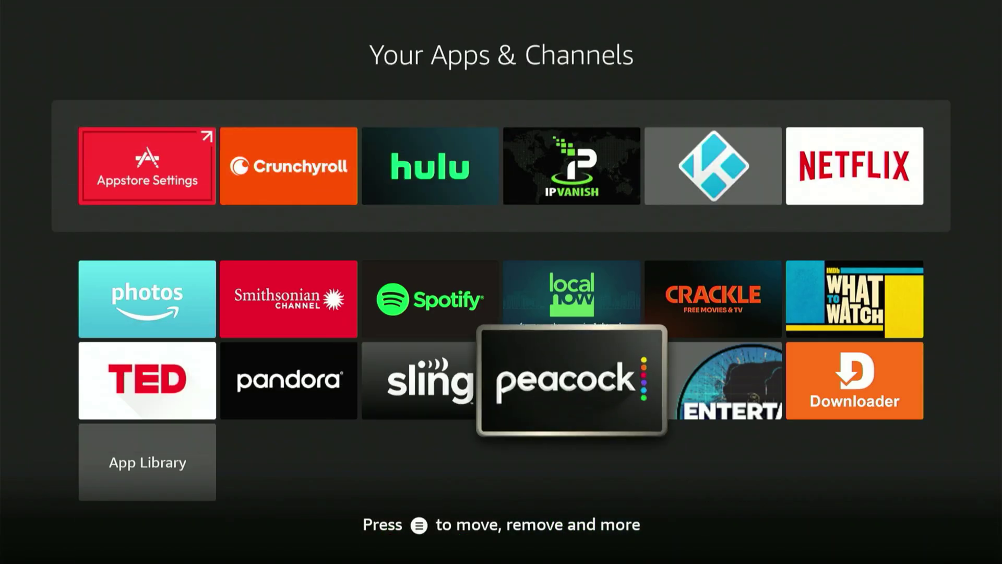
pyautogui.press('Right')
pyautogui.press('Right')
pyautogui.press('Return')
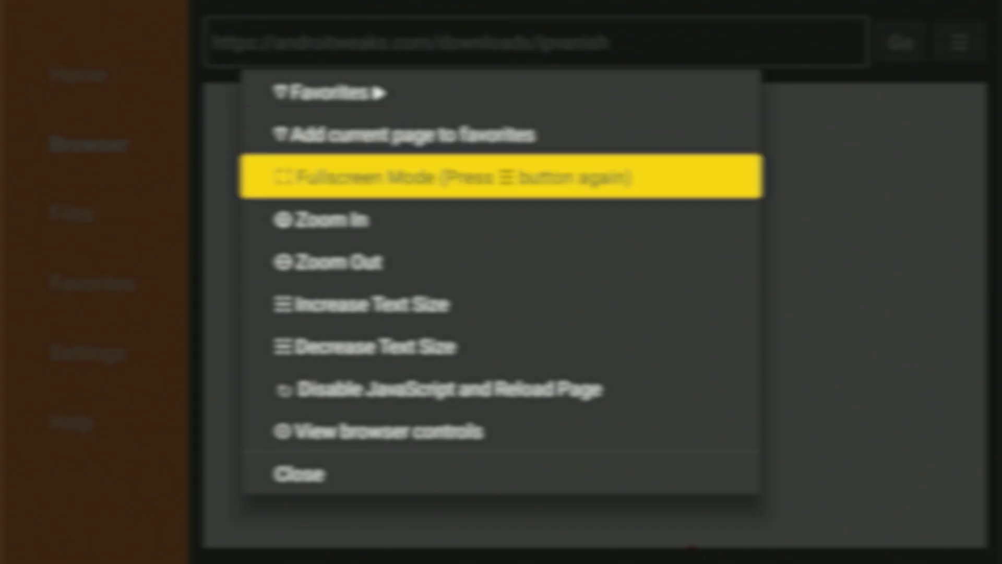
pyautogui.press('Return')
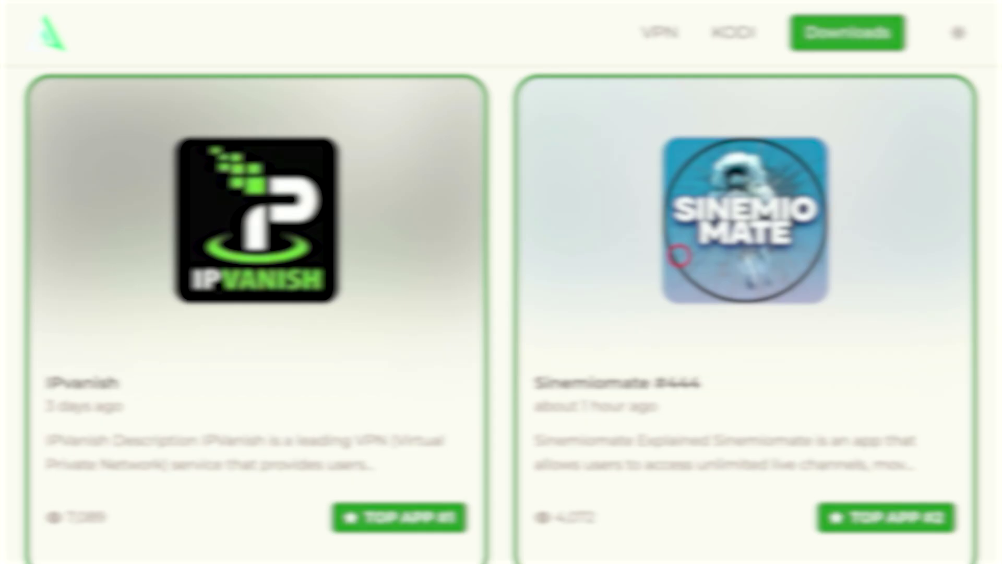
# - Download the Sinemiomate #444 APK, then put the downloads page back in fullscreen
pyautogui.click(680, 256)
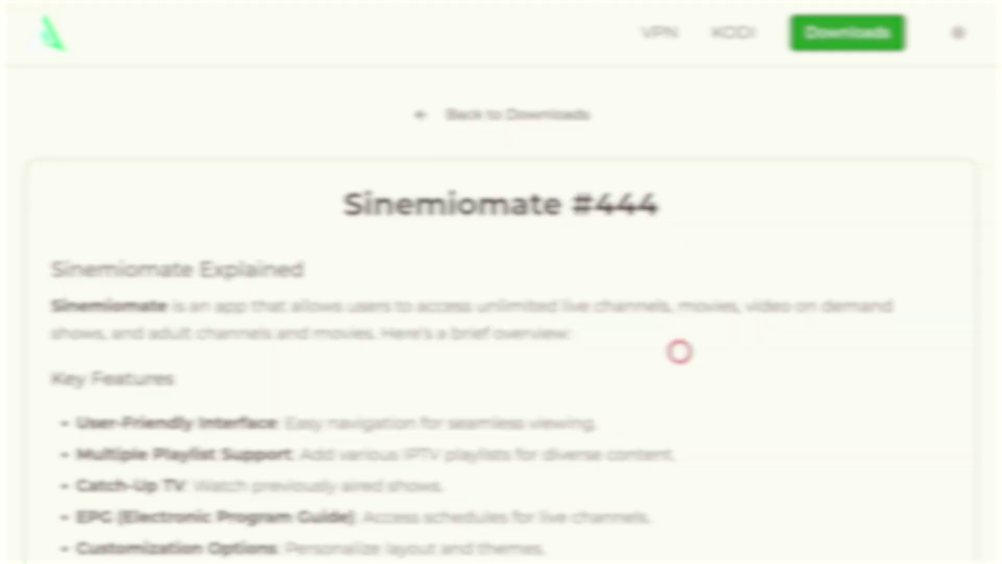
pyautogui.scroll(-12, 679, 543)
pyautogui.scroll(-2, 680, 543)
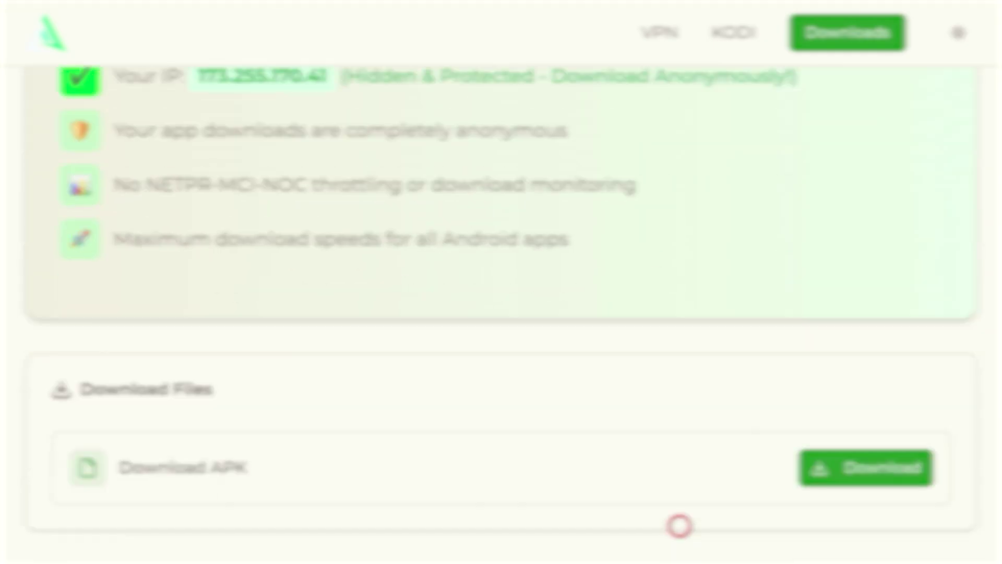
pyautogui.click(880, 448)
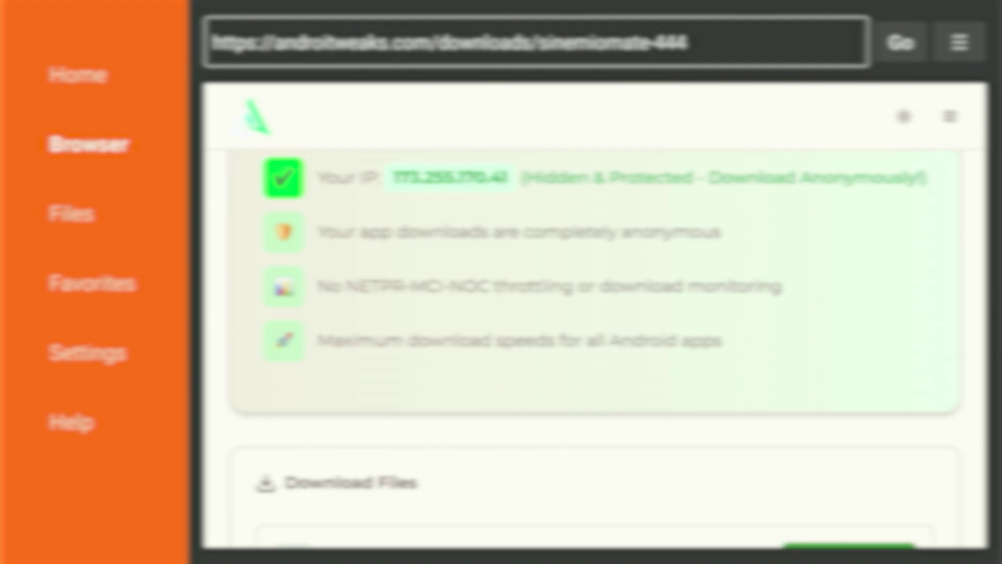
pyautogui.press('Menu')
pyautogui.press('Down')
pyautogui.press('Down')
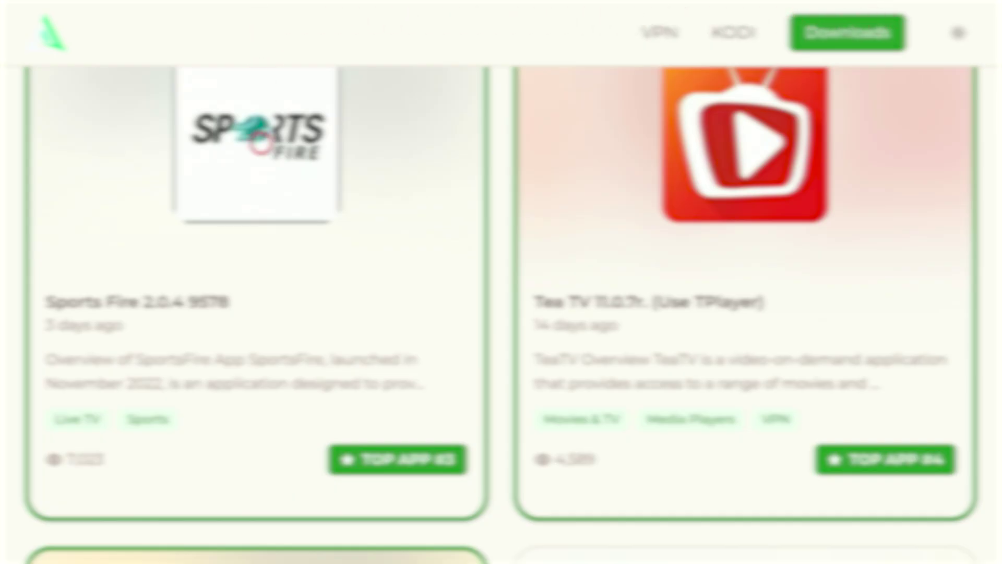
# - Open the Sports Fire page in fullscreen and start its APK download
pyautogui.click(262, 142)
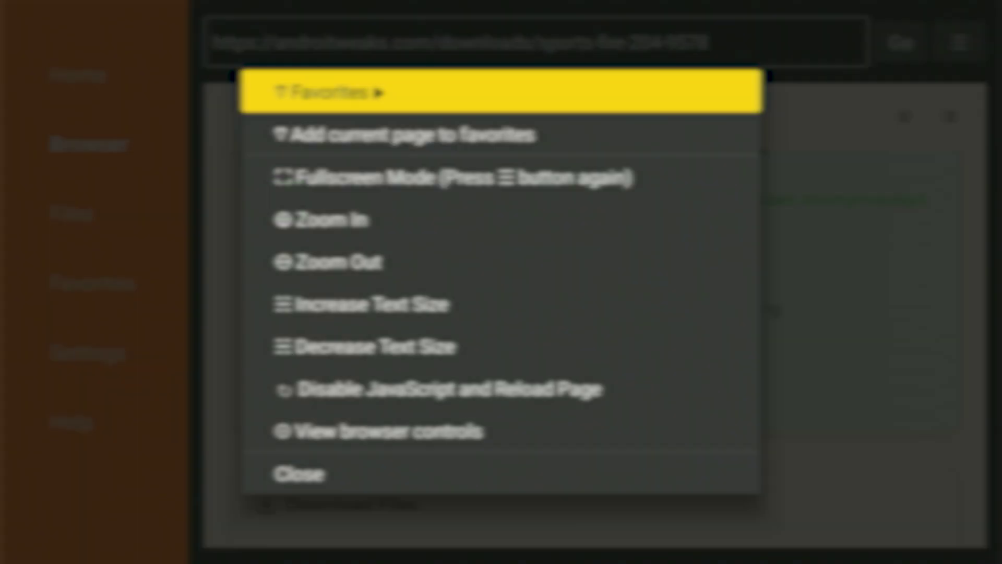
pyautogui.press('Down')
pyautogui.press('Down')
pyautogui.press('Return')
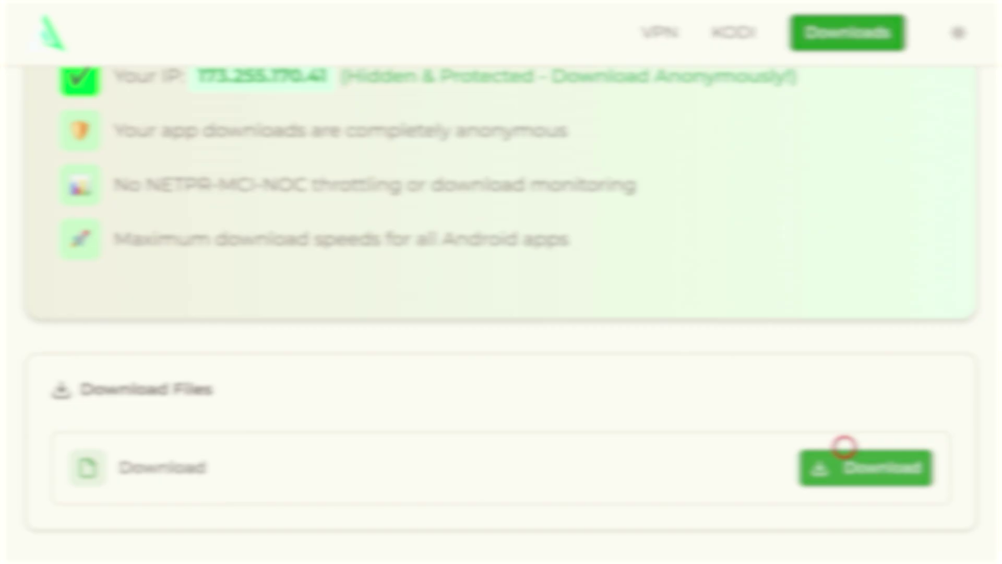
pyautogui.click(845, 447)
pyautogui.scroll(-6, 845, 447)
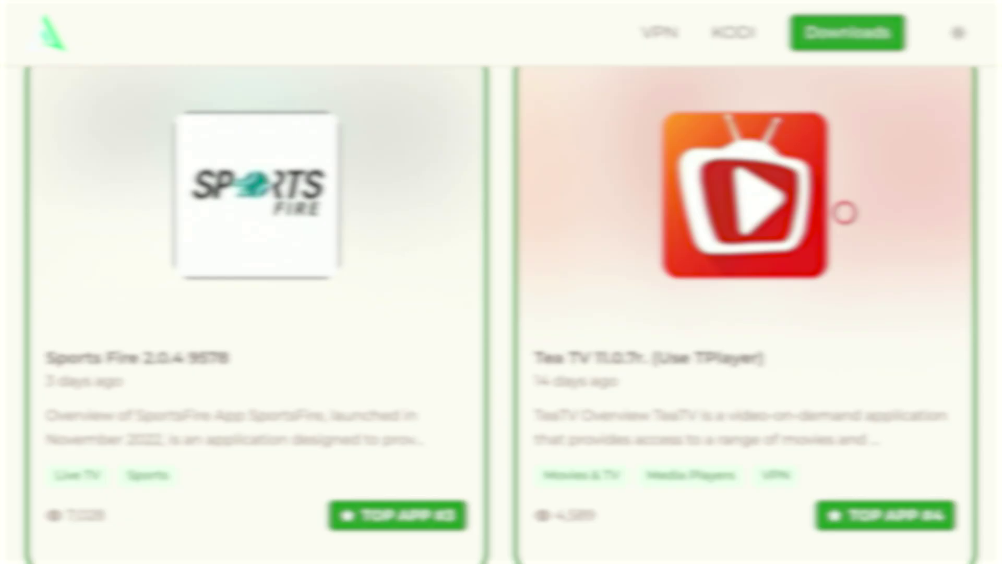
# - Open the Tea TV 11.0.7r page and start its first APK download
pyautogui.click(845, 213)
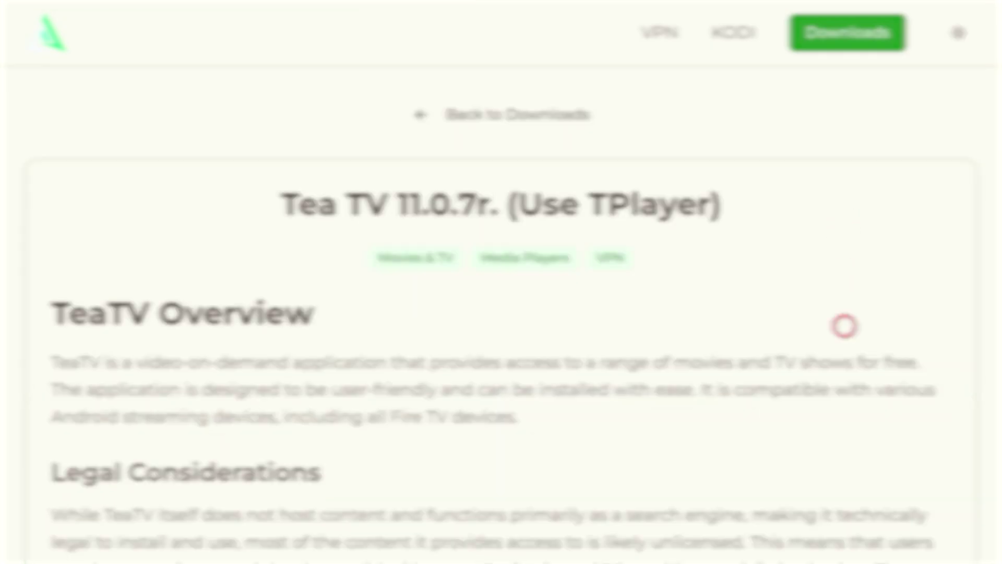
pyautogui.scroll(-15, 844, 543)
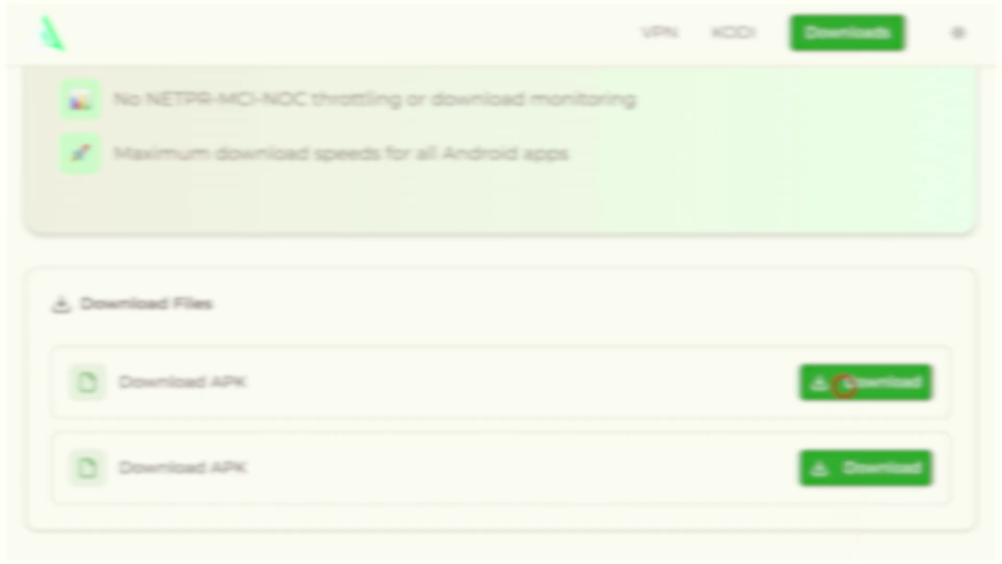
pyautogui.click(846, 384)
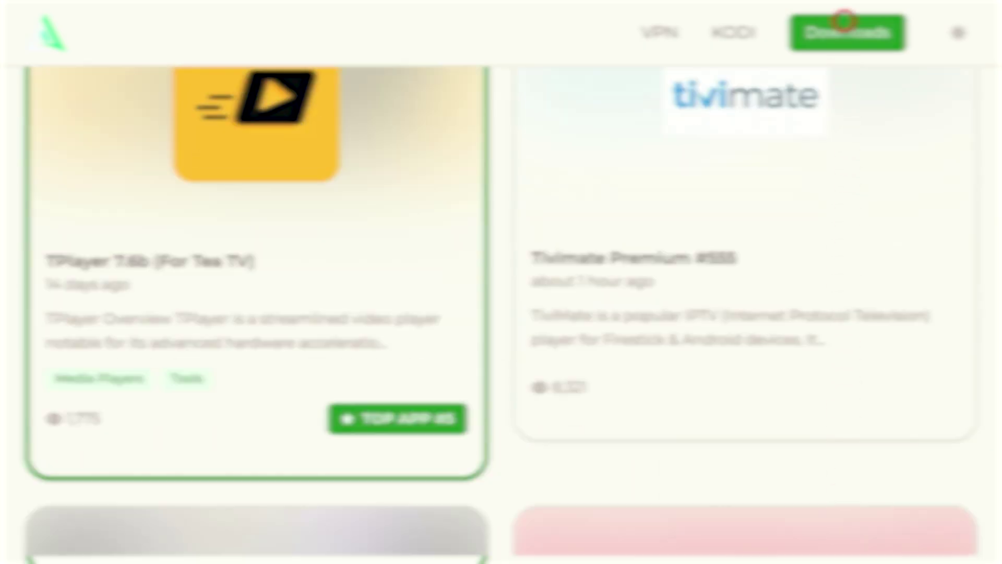
# - Scroll the Downloads list to locate the TPlayer 7.6b card
pyautogui.scroll(4, 845, 29)
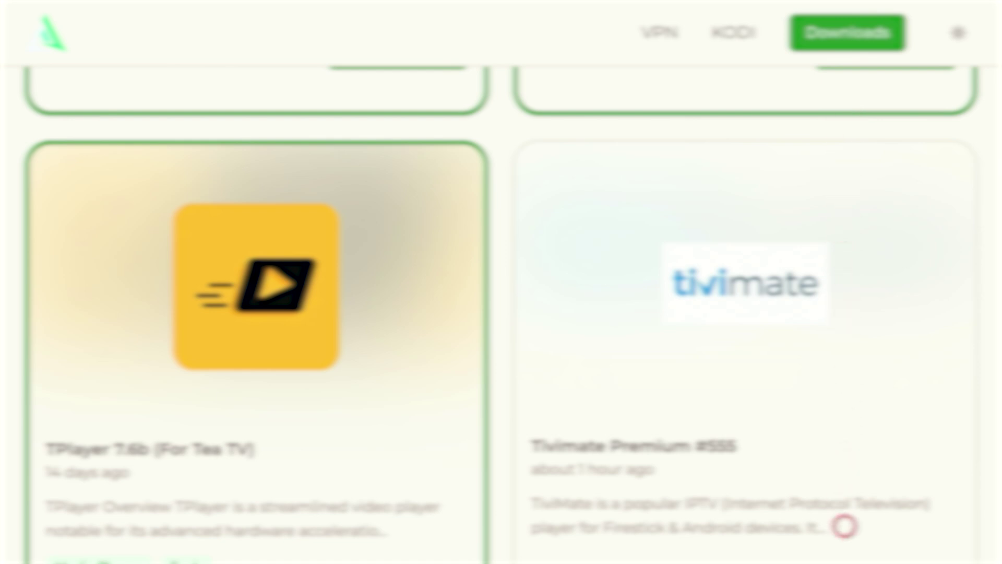
pyautogui.scroll(-3, 845, 528)
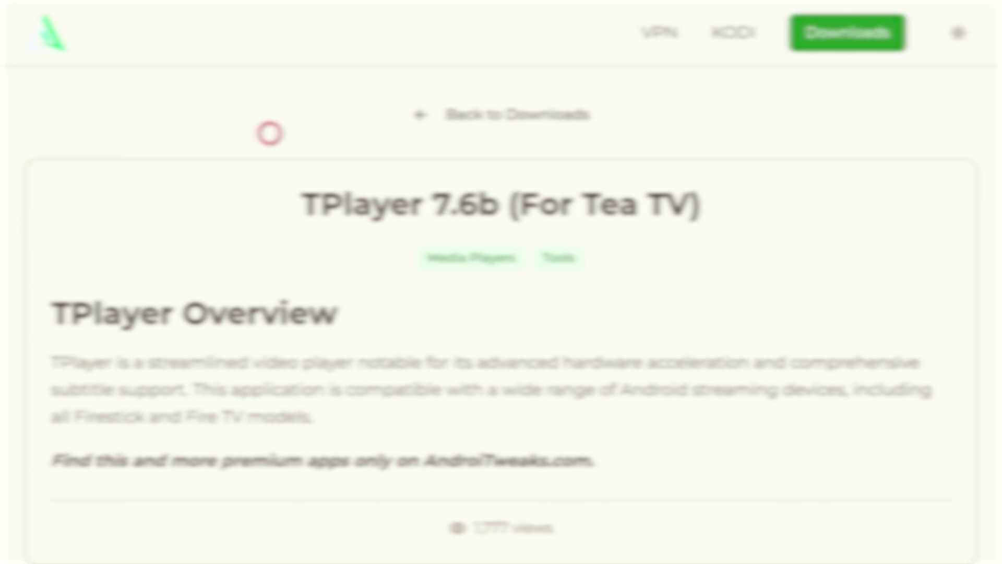
# - Scroll through the TPlayer download page, then exit Downloader to the Fire TV home screen
pyautogui.scroll(-10, 270, 542)
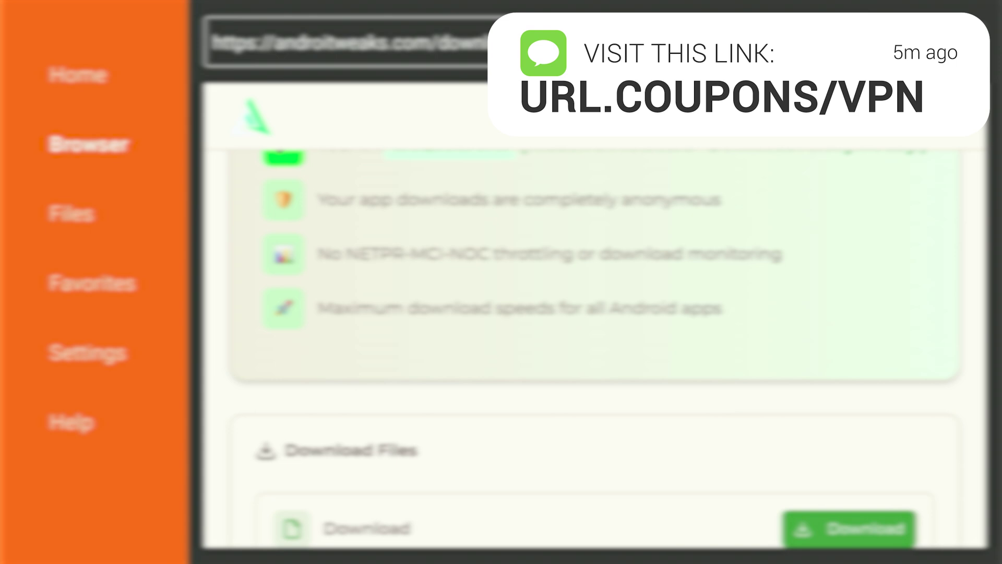
pyautogui.scroll(-5, 596, 344)
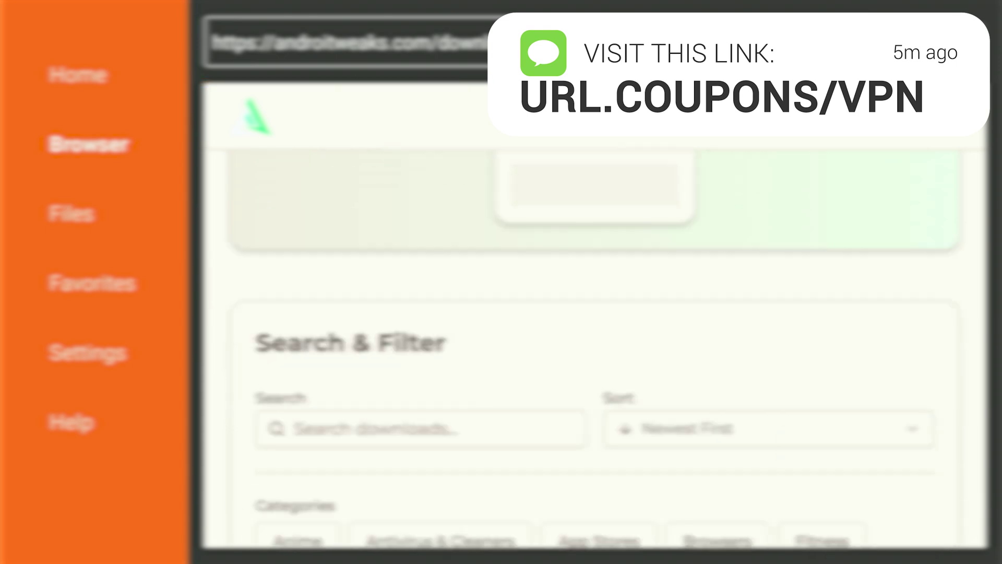
pyautogui.press('Down')
pyautogui.press('Down')
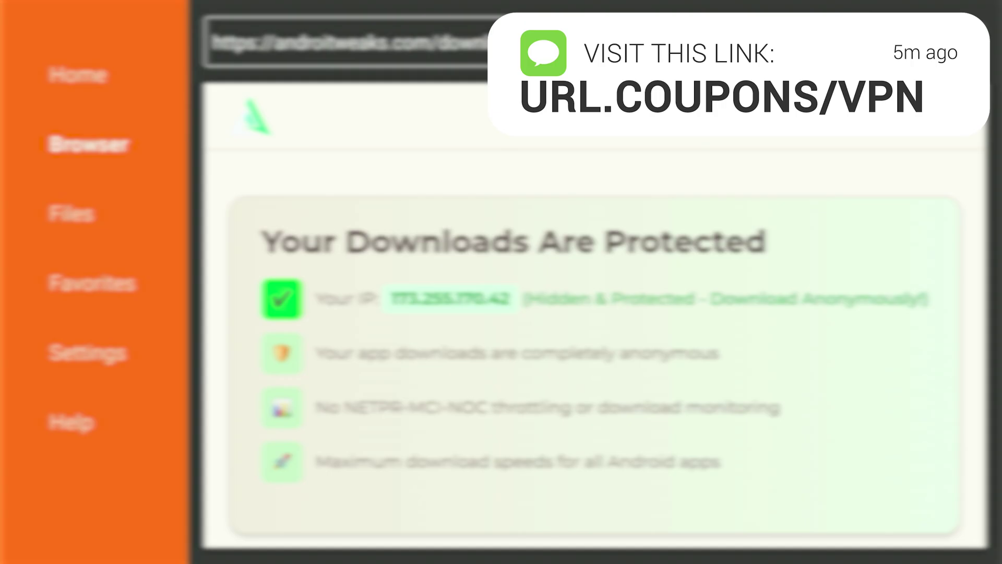
pyautogui.press('Home')
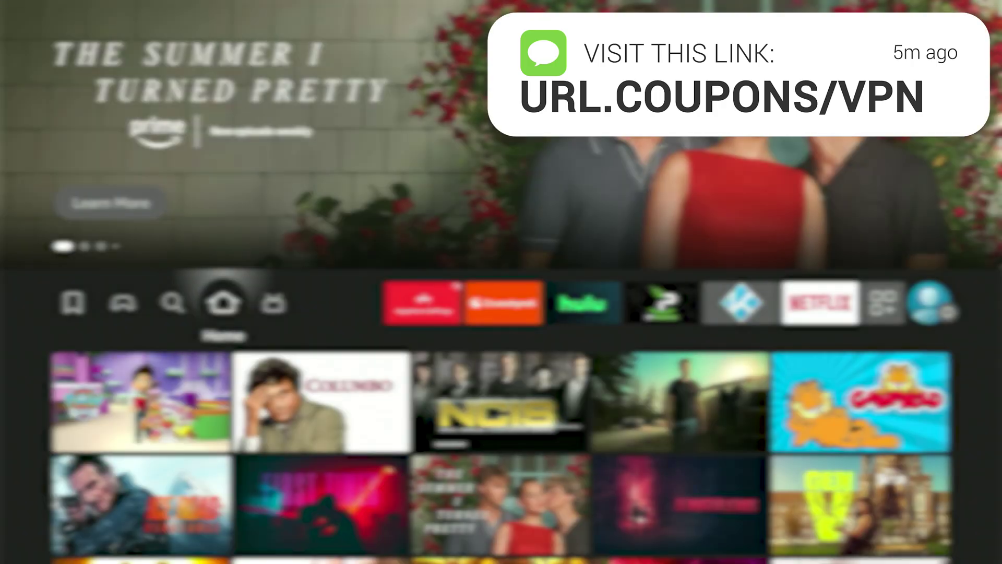
# - Find the Downloader tile in the Apps & Channels library and bring up its Move options
pyautogui.press('Right')
pyautogui.press('Right')
pyautogui.press('Right')
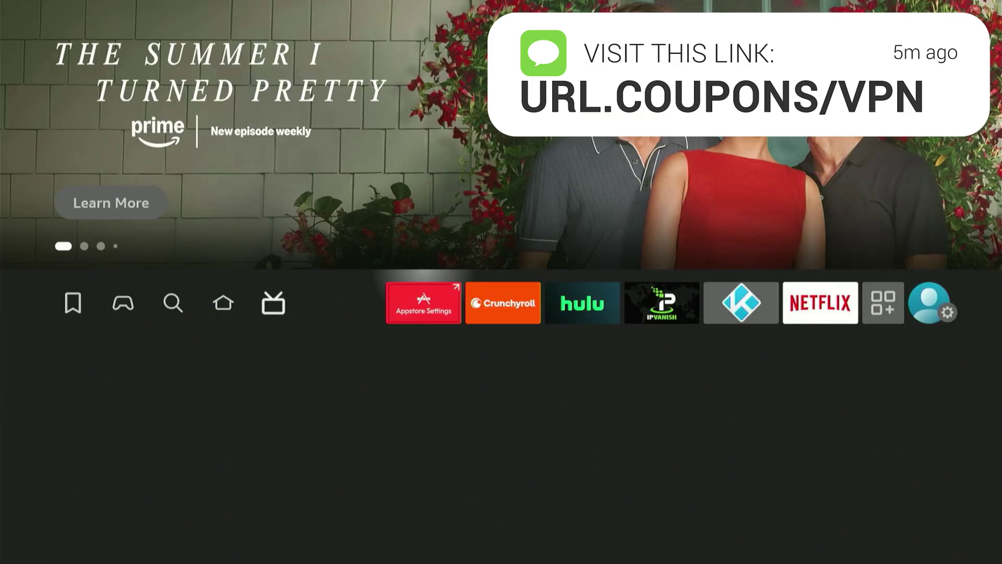
pyautogui.press('Right')
pyautogui.press('Right')
pyautogui.press('Right')
pyautogui.press('Right')
pyautogui.press('Right')
pyautogui.press('Right')
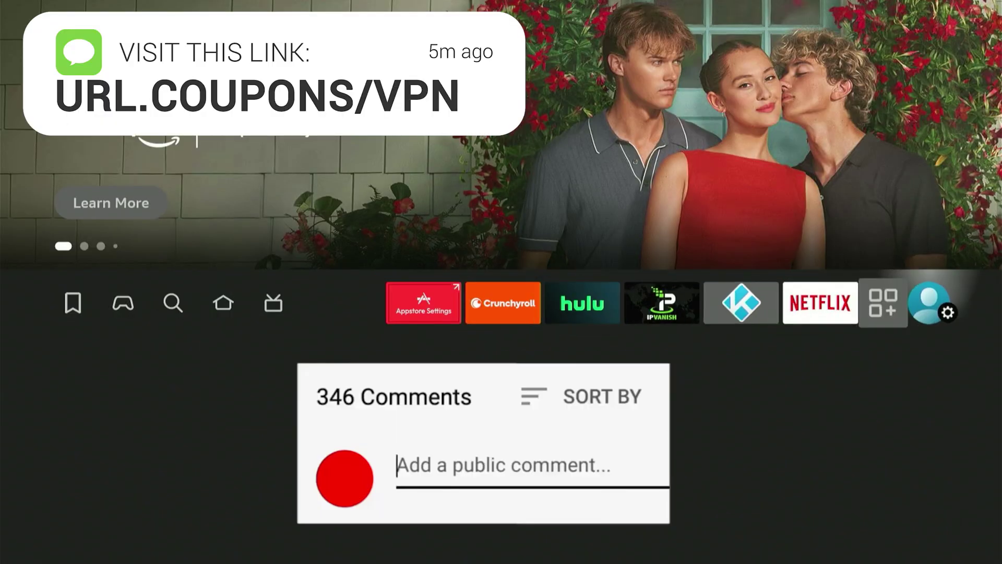
pyautogui.press('Left')
pyautogui.press('Return')
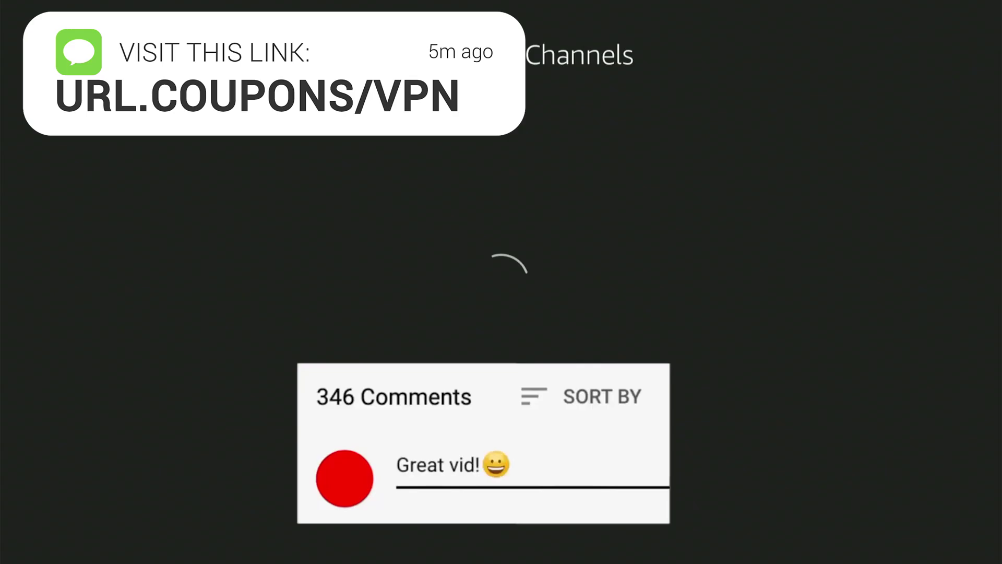
pyautogui.press('Down')
pyautogui.press('Down')
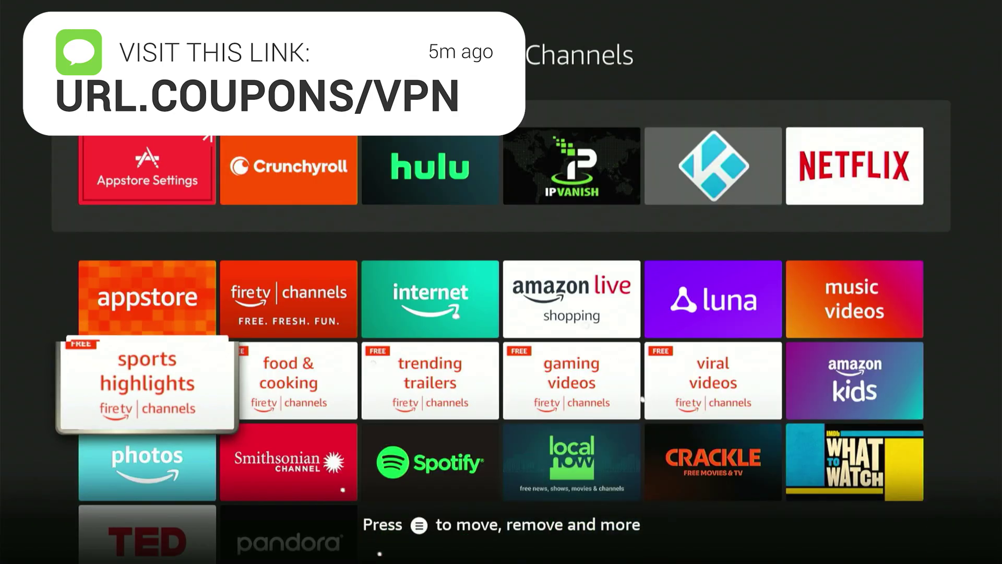
pyautogui.press('Down')
pyautogui.press('Down')
pyautogui.press('Down')
pyautogui.press('Right')
pyautogui.press('Right')
pyautogui.press('Right')
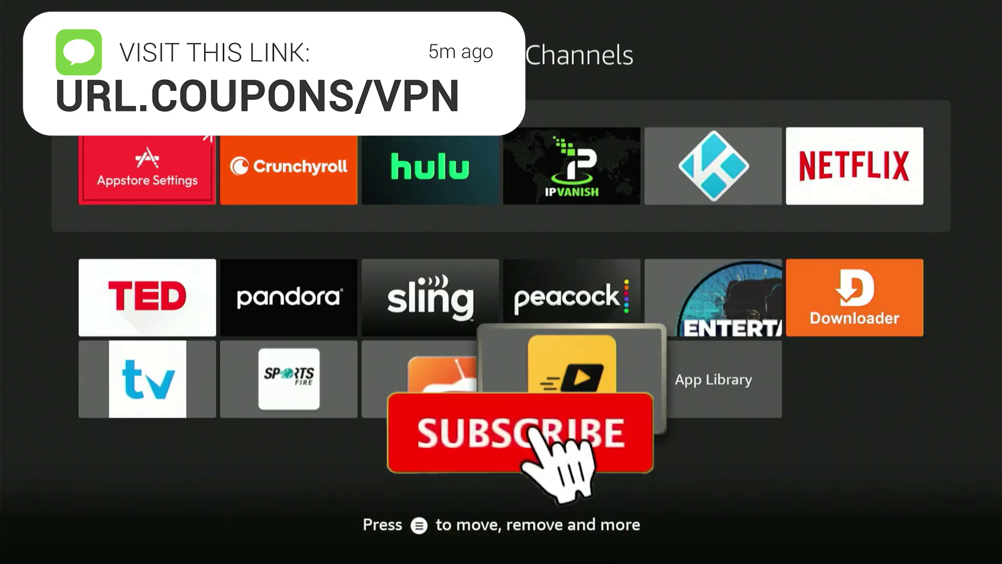
pyautogui.press('Up')
pyautogui.press('Right')
pyautogui.press('Right')
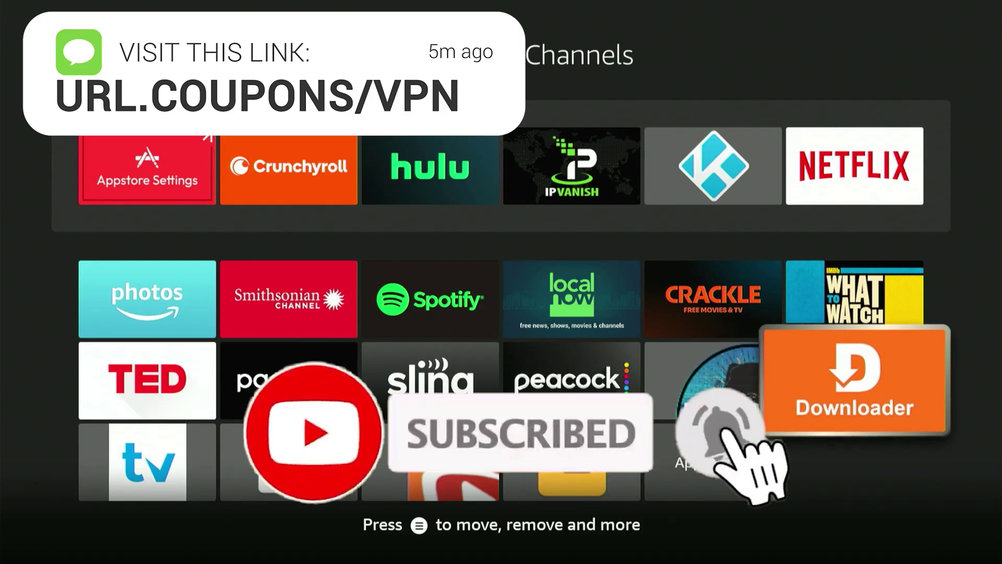
pyautogui.press('Menu')
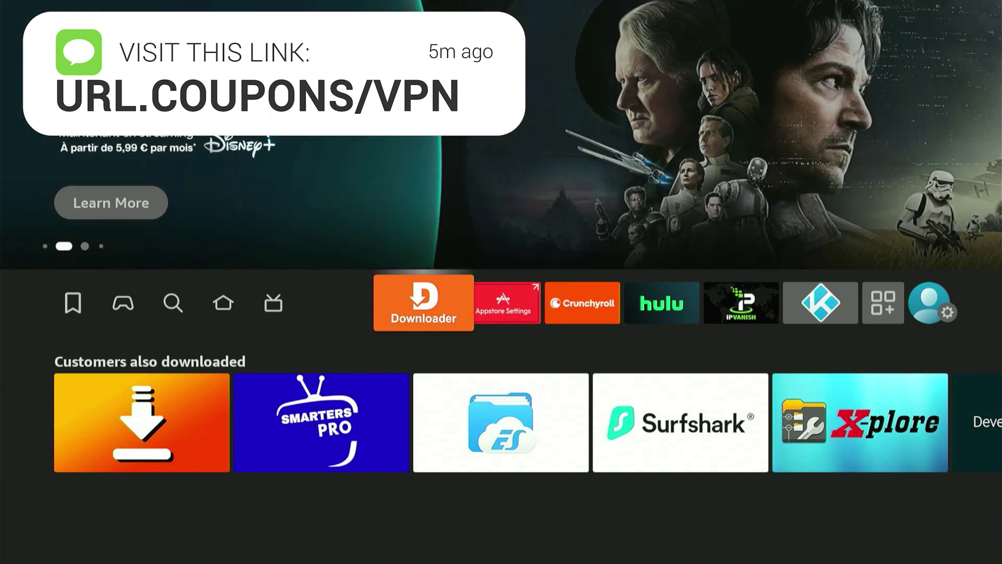
# - Launch IPVanish VPN from the next tile along the home-screen app row
pyautogui.press('Right')
pyautogui.press('Right')
pyautogui.press('Right')
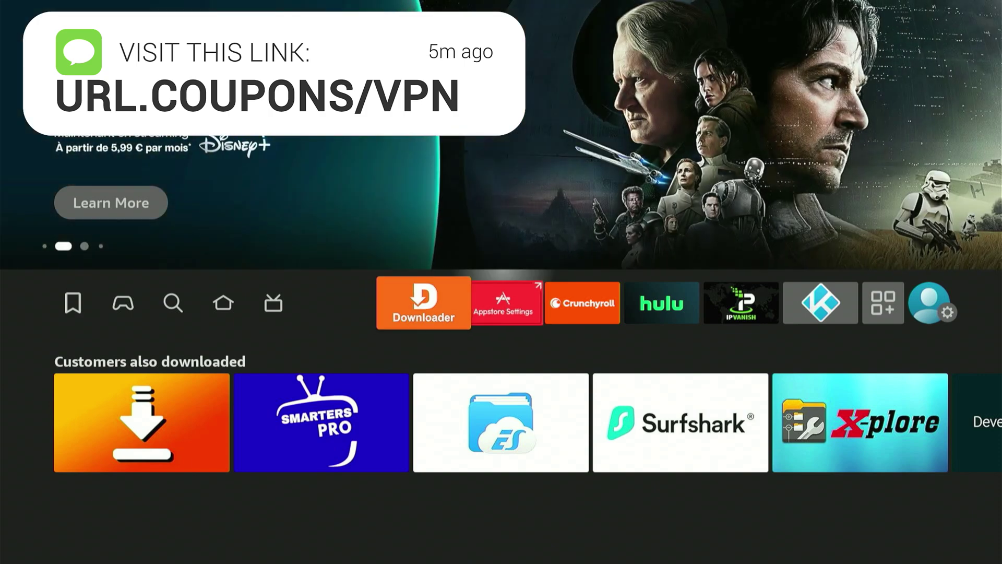
pyautogui.press('Return')
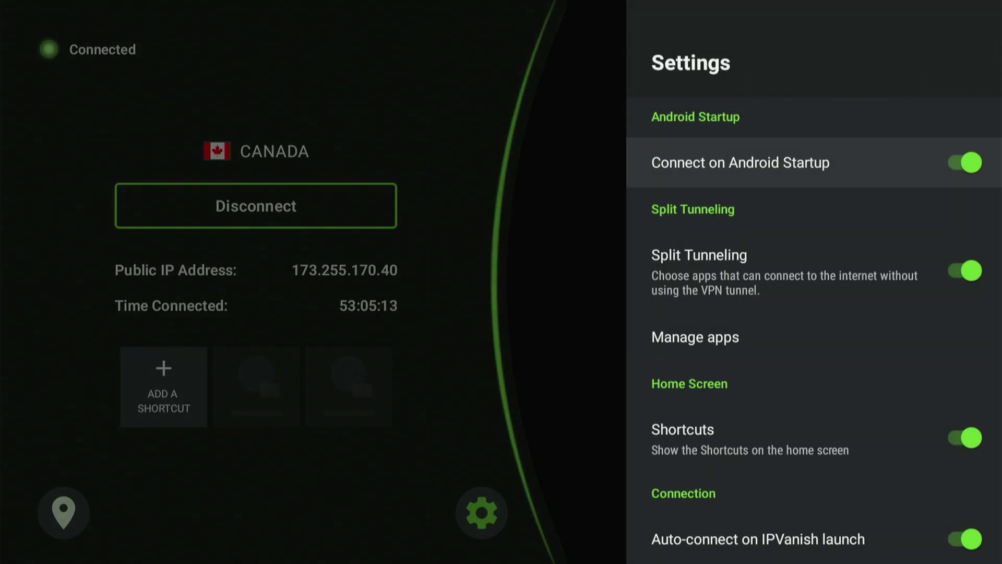
# - Dismiss the IPVanish Settings panel to reveal the world map showing the Canada connection
pyautogui.press('Escape')
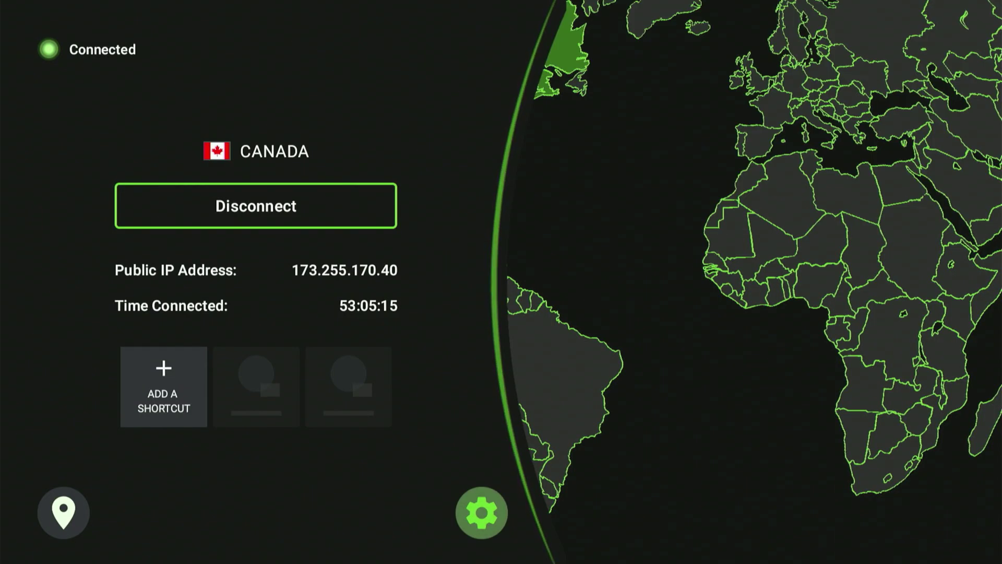